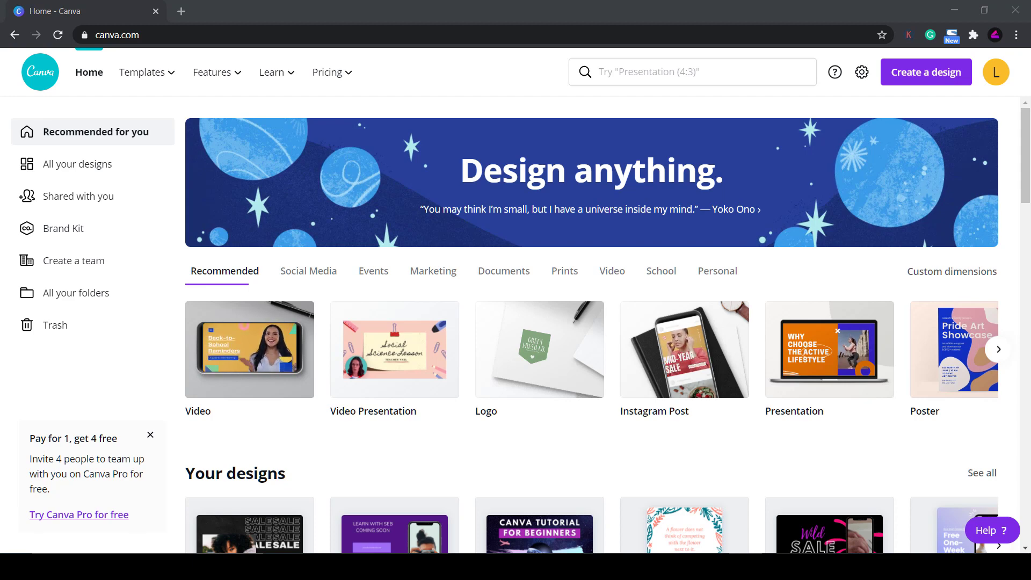
- Page through the recommended design types on the Canva home screen
click(999, 349)
click(1000, 352)
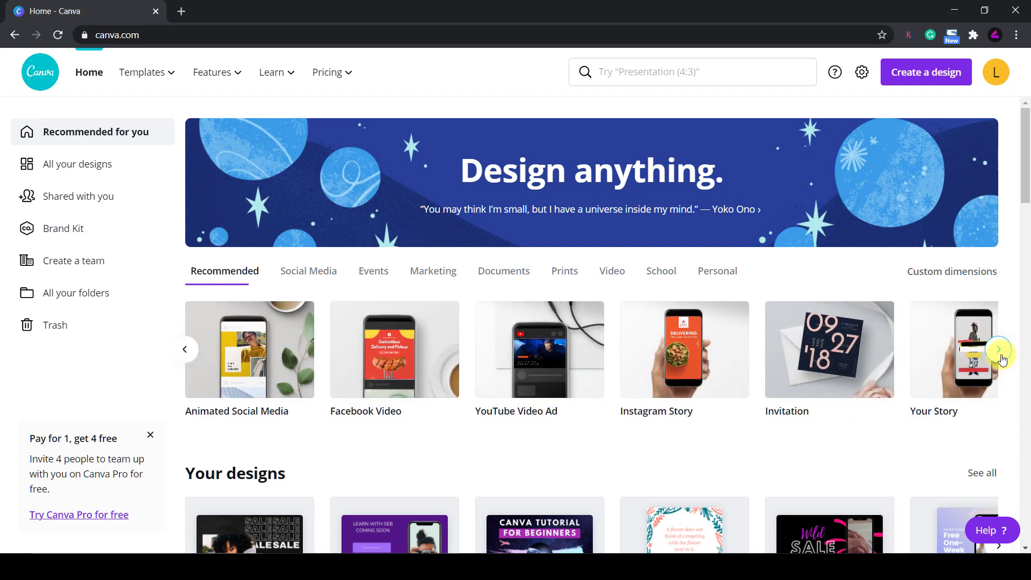
click(1000, 354)
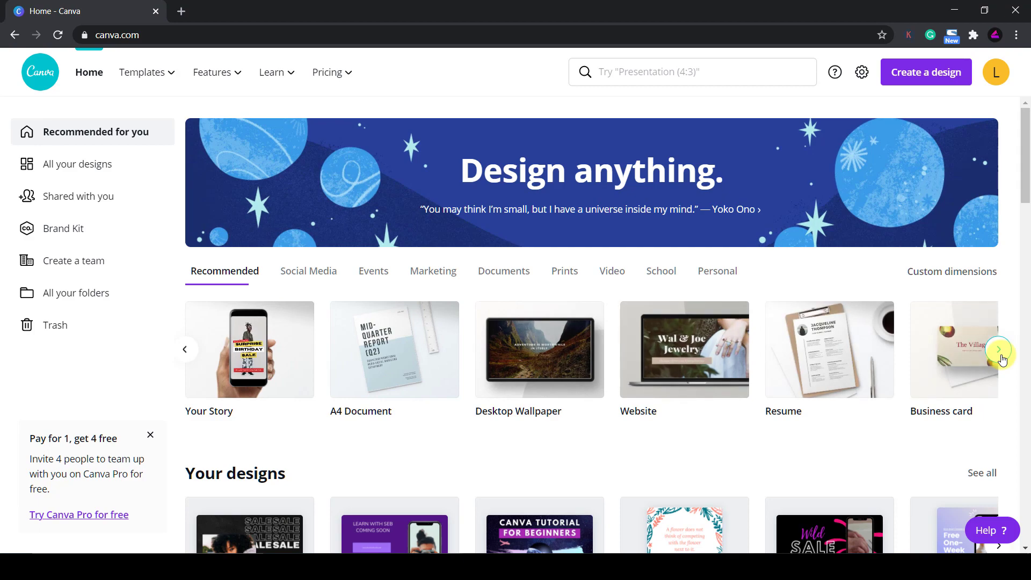
click(1000, 352)
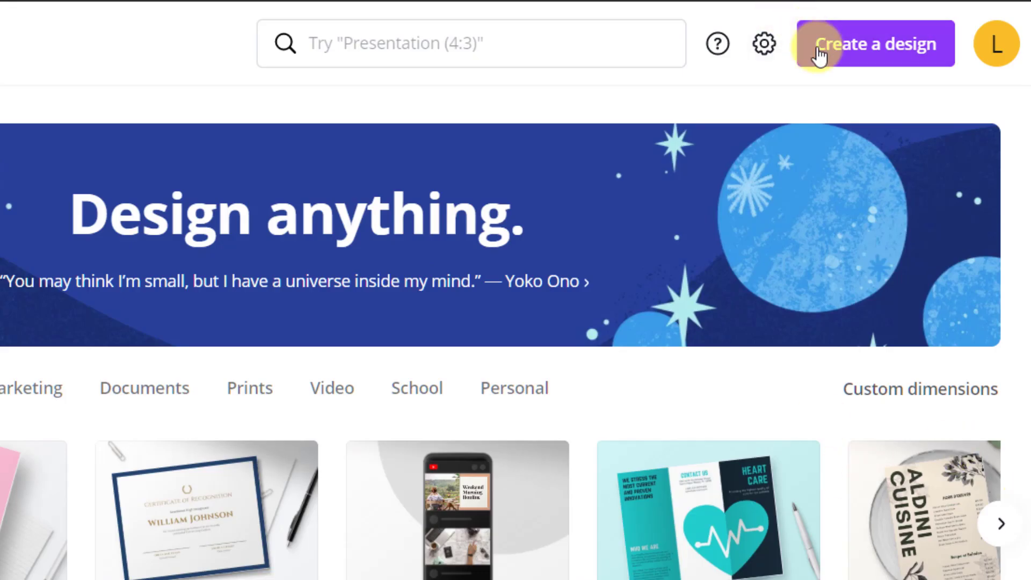
- Create a new custom-size design of 1920 × 1080 px
click(894, 91)
click(688, 165)
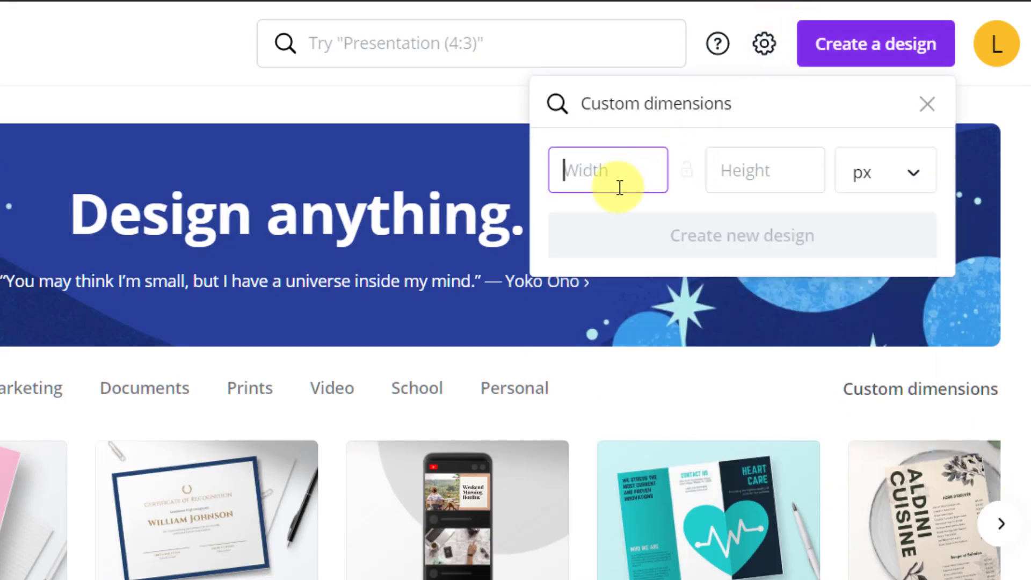
text(1920)
click(748, 172)
text(1080)
click(793, 239)
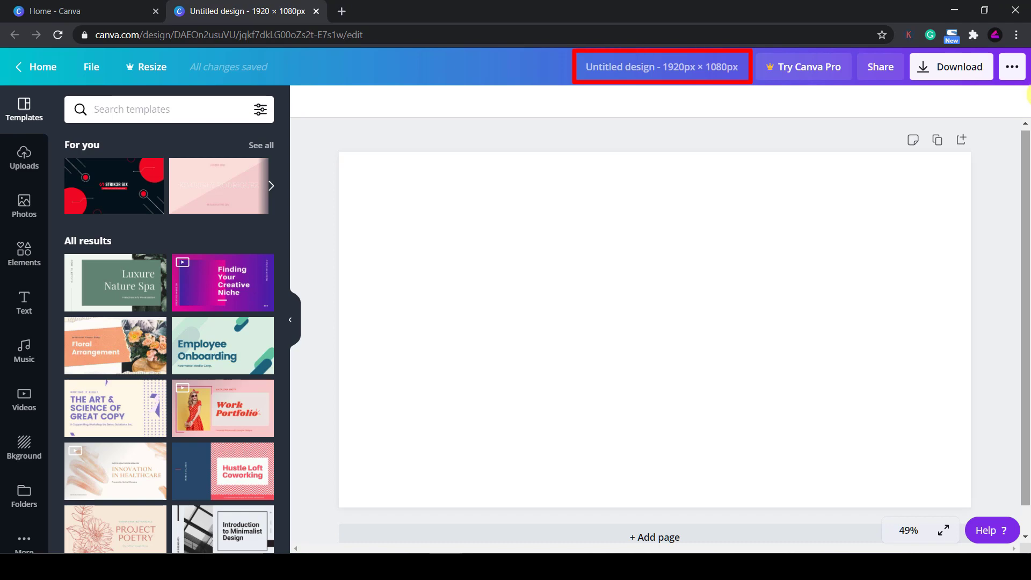
- Rename the untitled design to 'How To Use Canva'
click(670, 67)
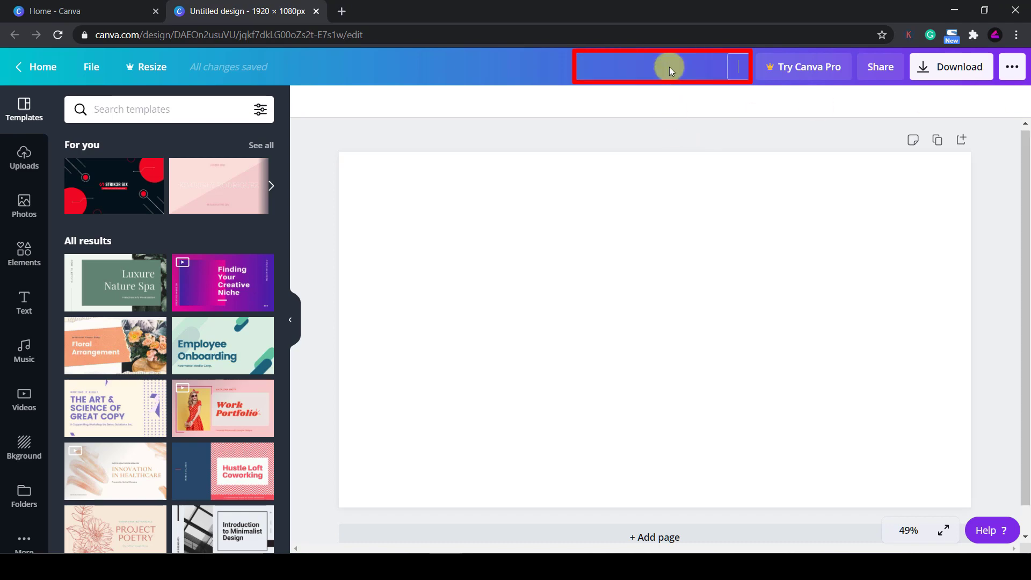
text(How To Use Canva)
key(Return)
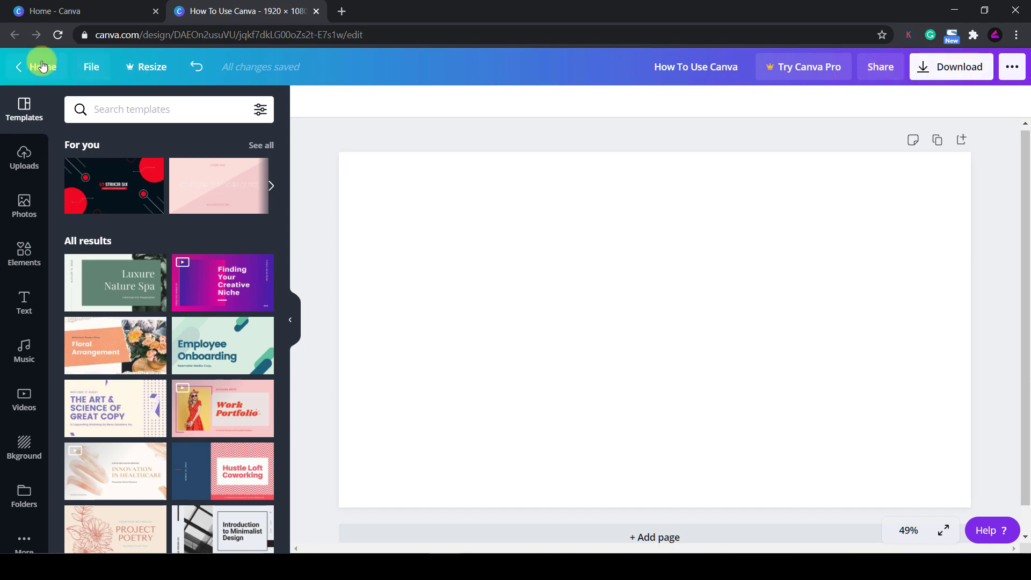
click(86, 68)
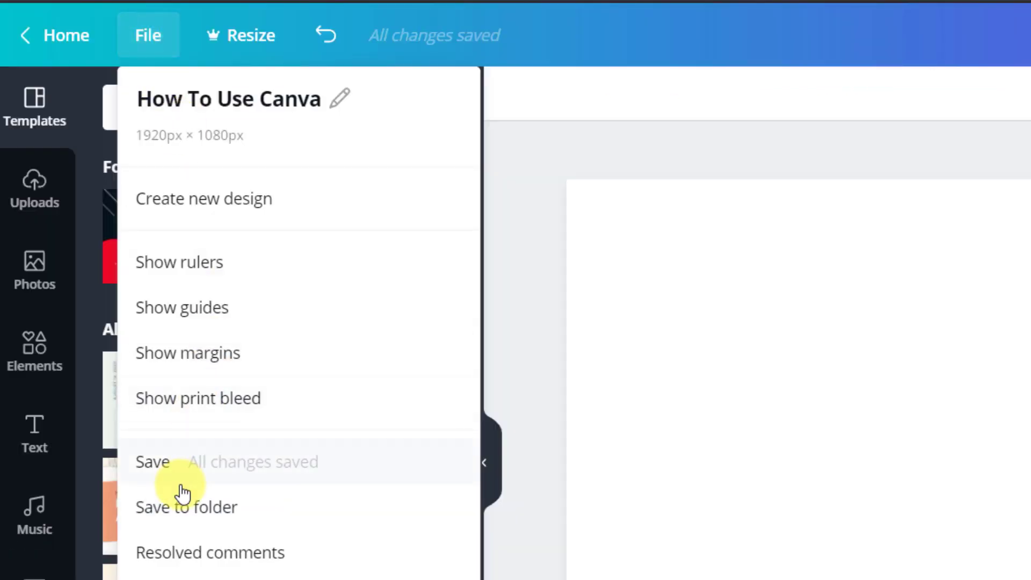
click(109, 321)
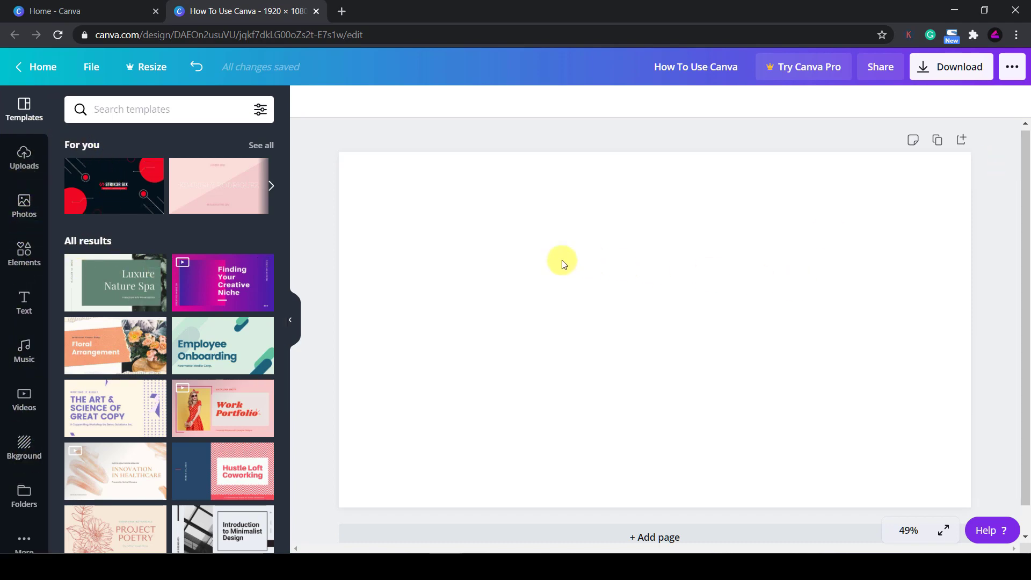
click(130, 197)
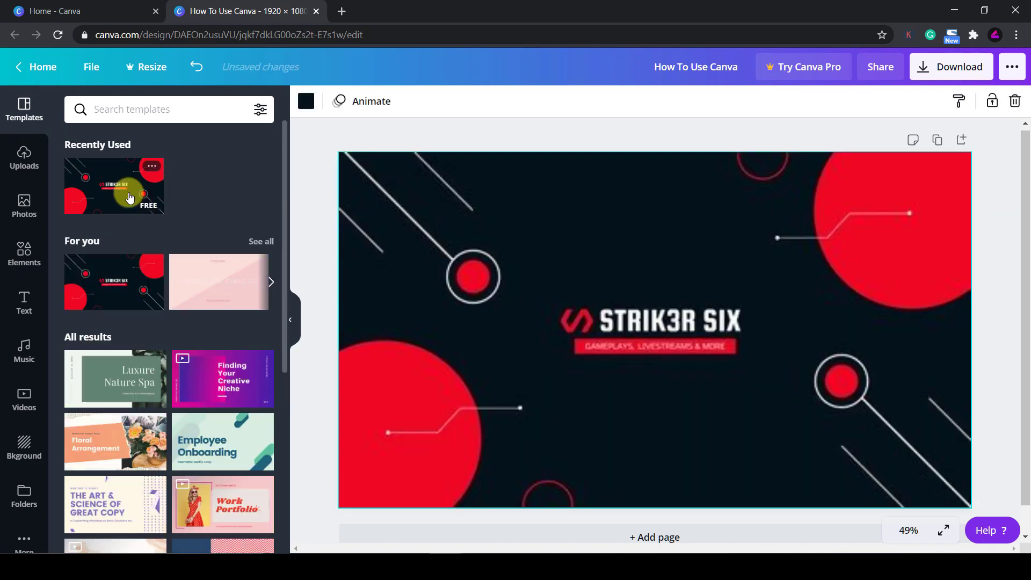
mouse_move(903, 232)
mouse_down()
mouse_move(878, 282)
mouse_move(905, 237)
mouse_up()
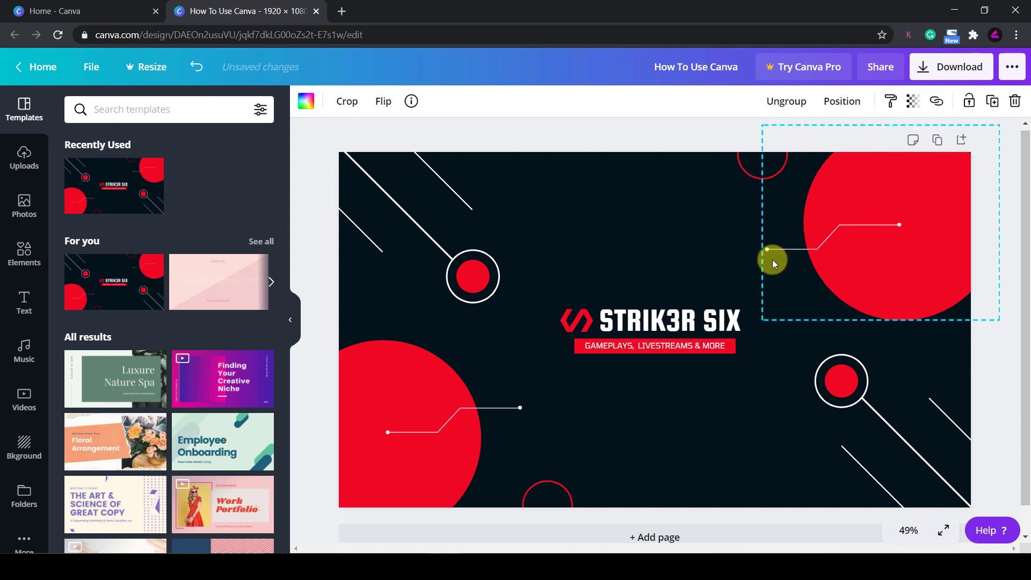
click(622, 323)
drag(621, 323, 646, 326)
key(ctrl+z)
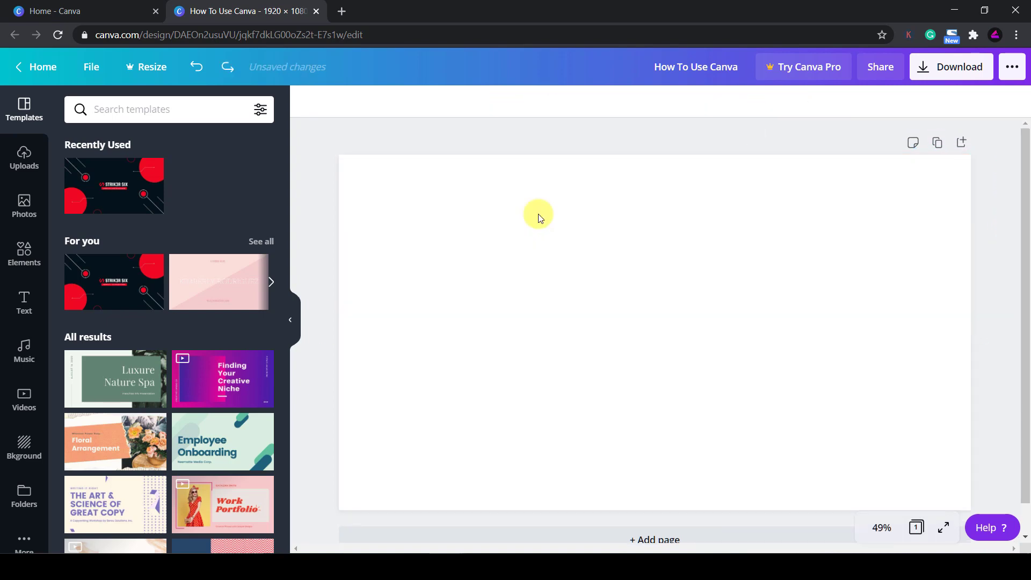
- Scroll through Canva's stock photo library
click(23, 208)
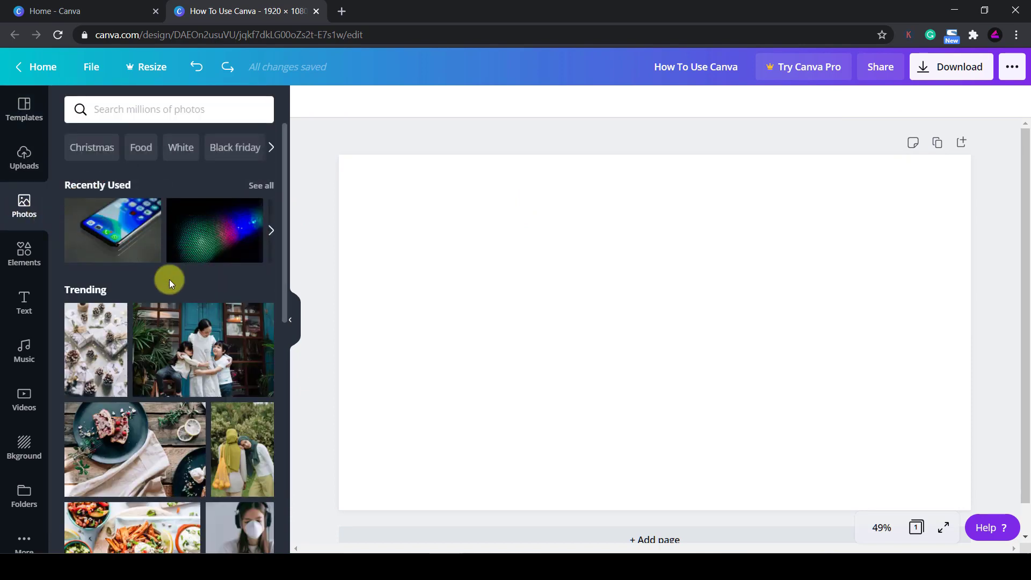
scroll(169, 279, down, 10)
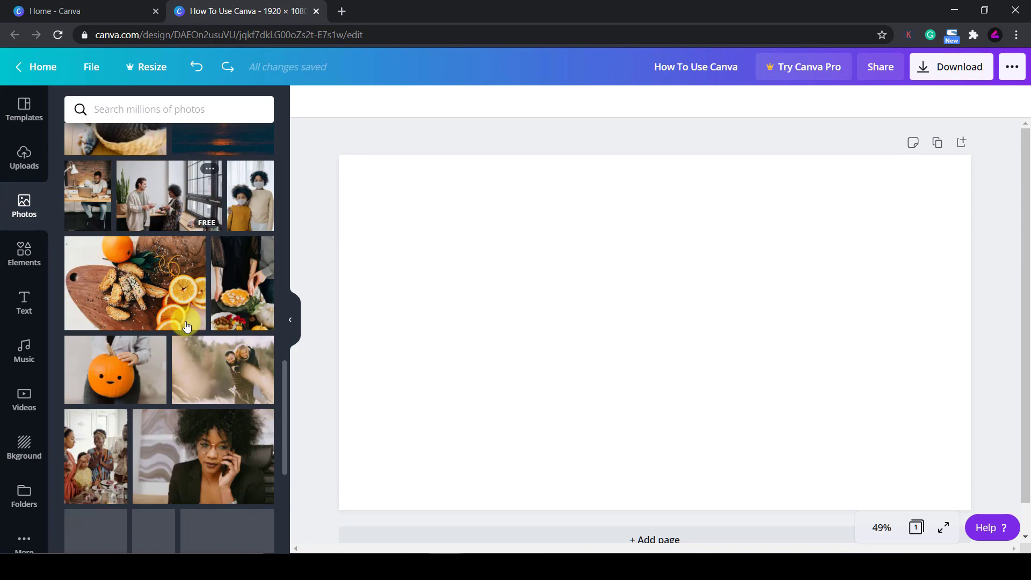
scroll(187, 326, down, 15)
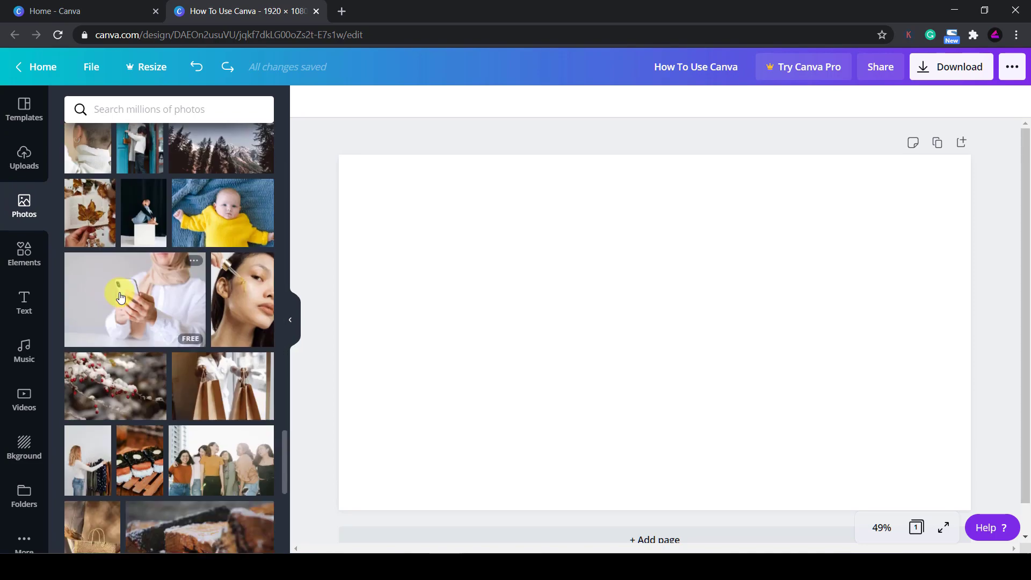
scroll(121, 298, down, 5)
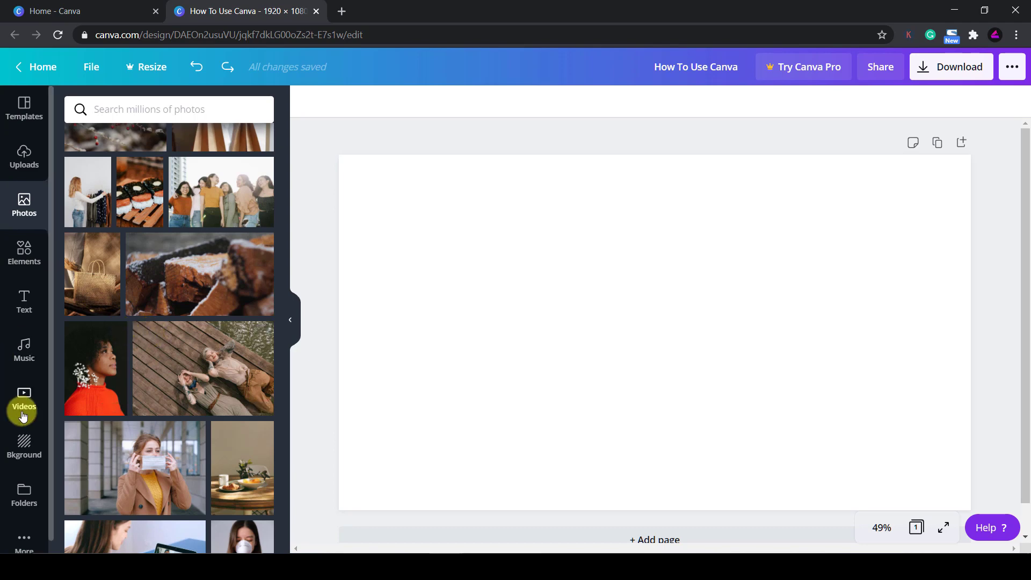
scroll(22, 417, down, 1)
- Search the Pexels app for laptop photos
click(30, 525)
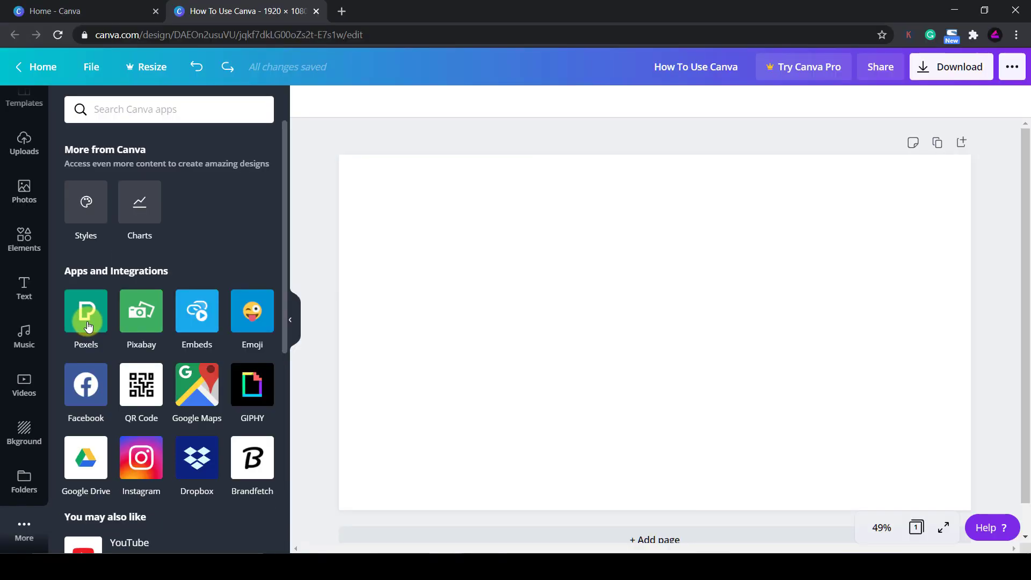
click(88, 326)
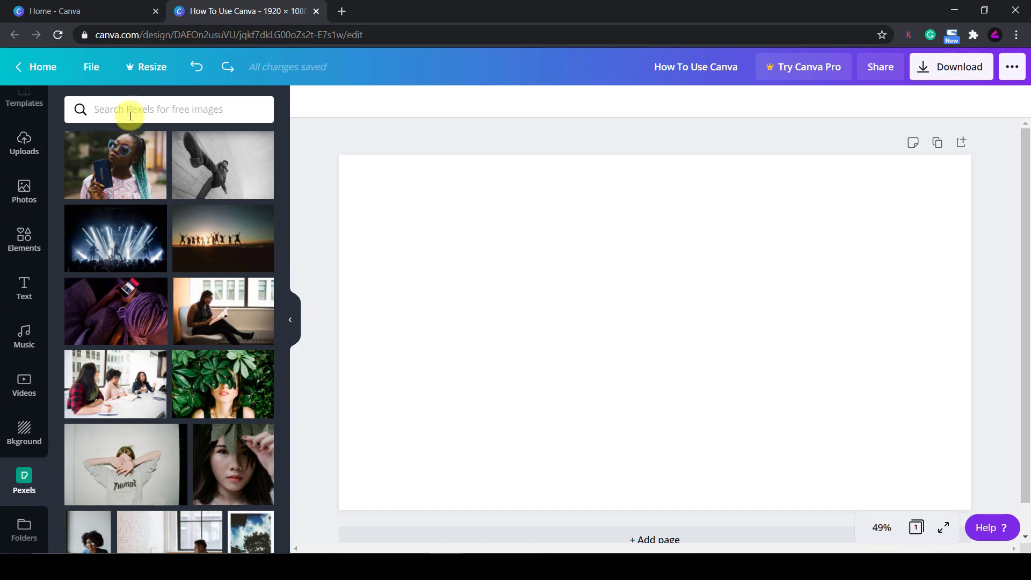
text(laptop)
key(Return)
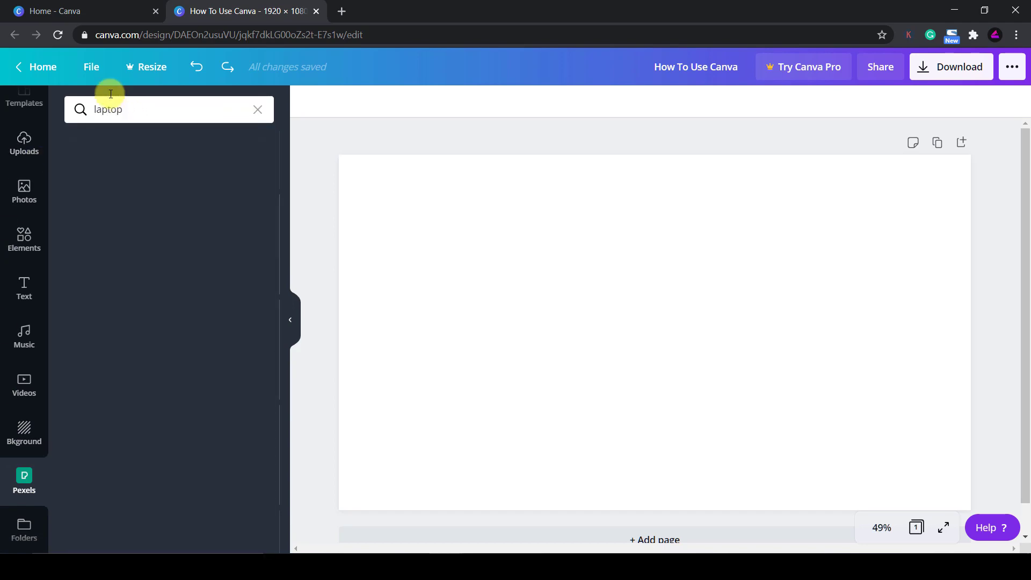
scroll(131, 225, down, 4)
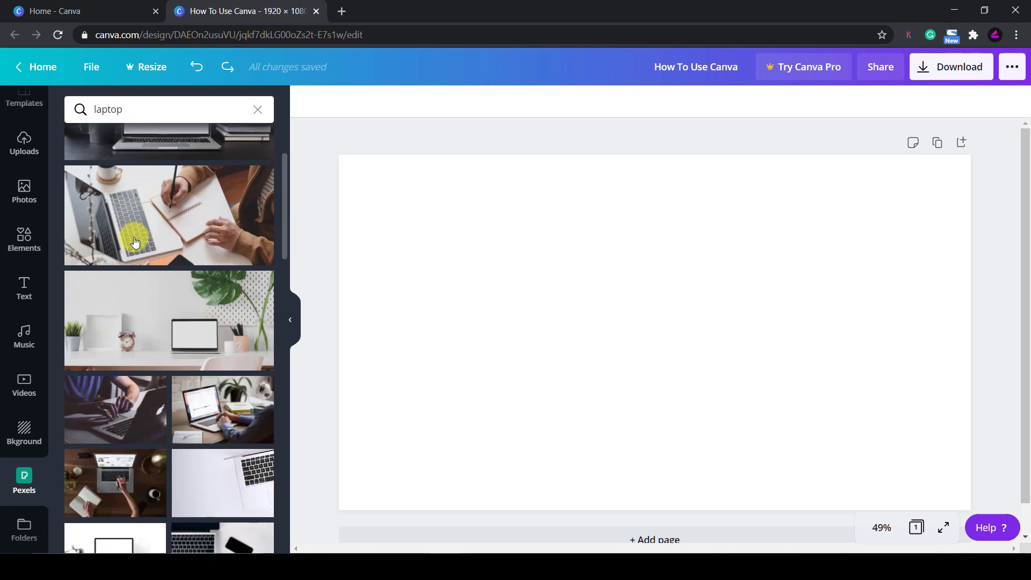
- Add the laptop-keyboard photo and stretch it to cover the whole page
click(222, 417)
drag(549, 326, 598, 306)
drag(889, 189, 974, 173)
drag(464, 305, 426, 315)
drag(422, 472, 327, 534)
- Look through the laptop photo's effects, filters and adjustments, then cancel the crop
click(310, 272)
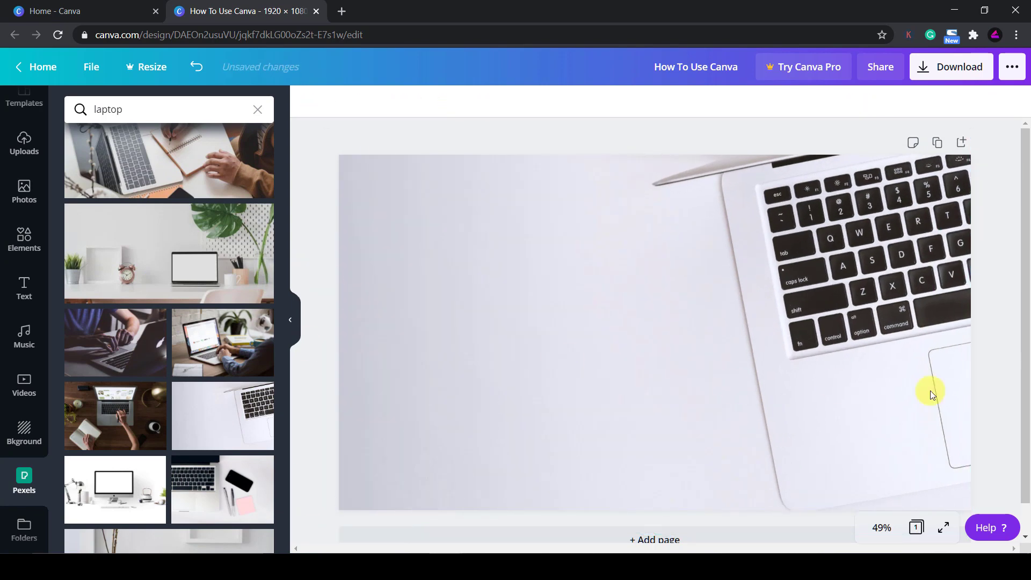
click(753, 362)
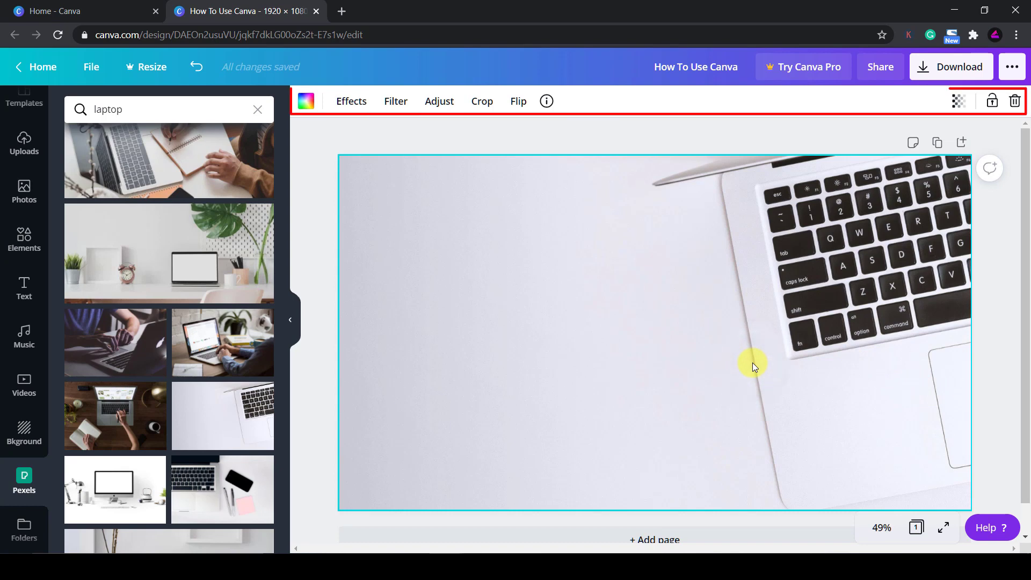
click(359, 105)
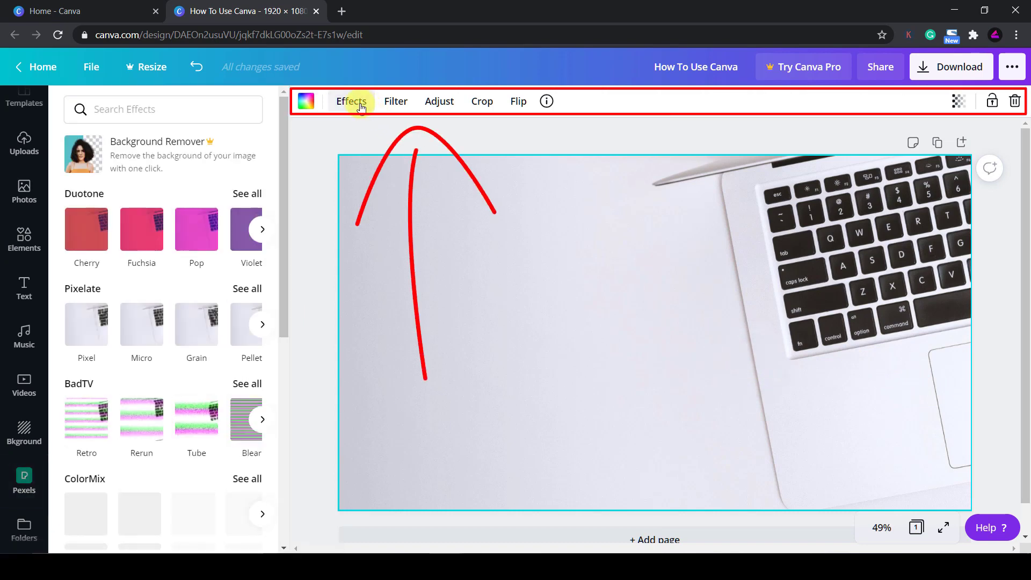
click(396, 101)
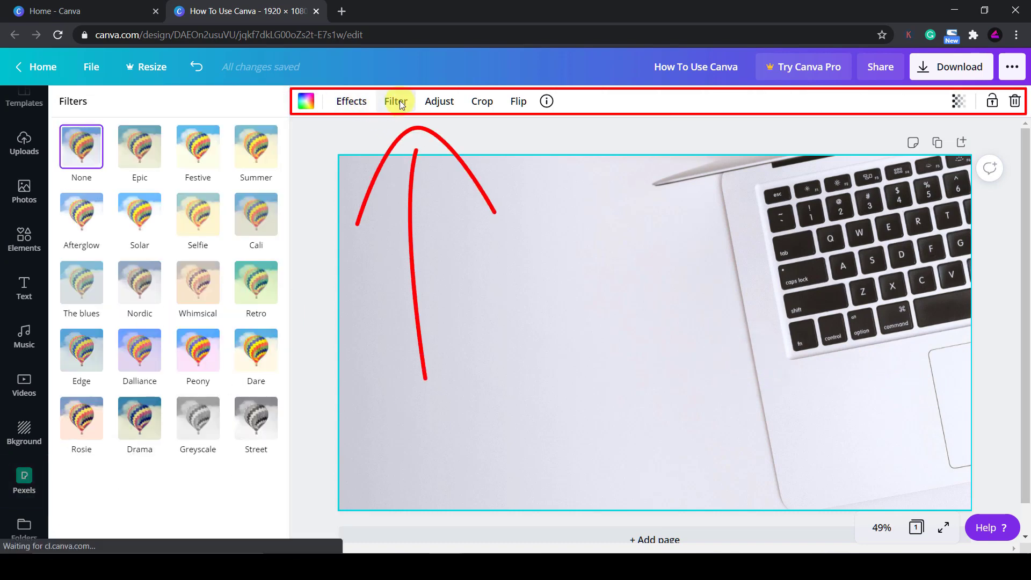
click(437, 105)
click(482, 102)
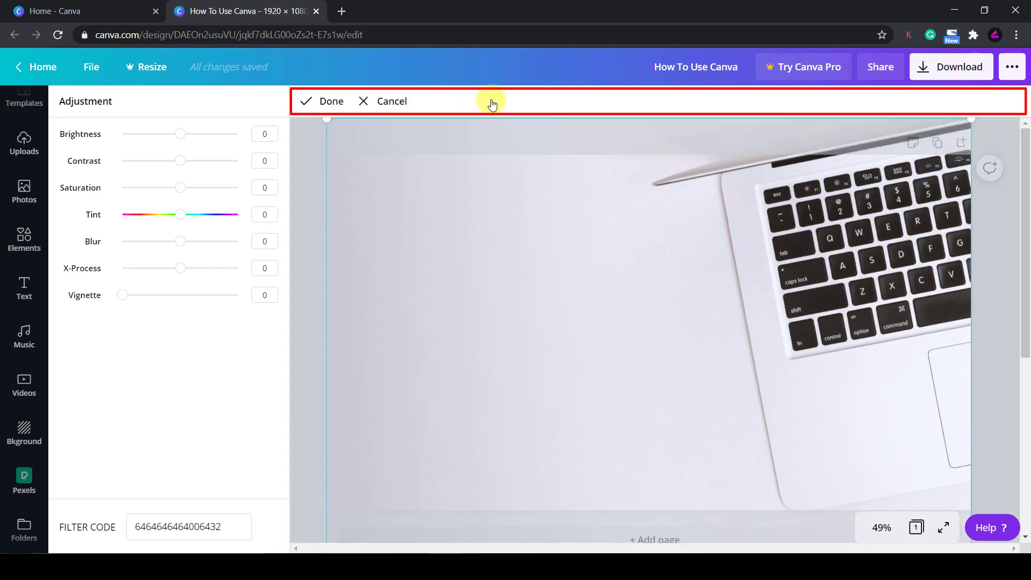
click(376, 101)
- Mirror the laptop photo horizontally, then bring up the text options
click(519, 101)
click(538, 137)
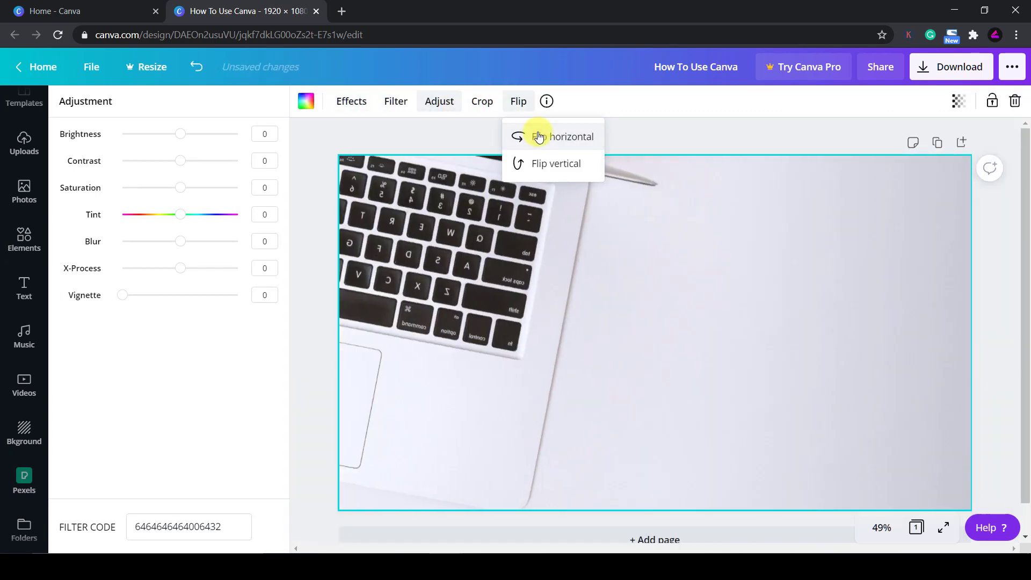
click(537, 163)
click(539, 161)
click(541, 137)
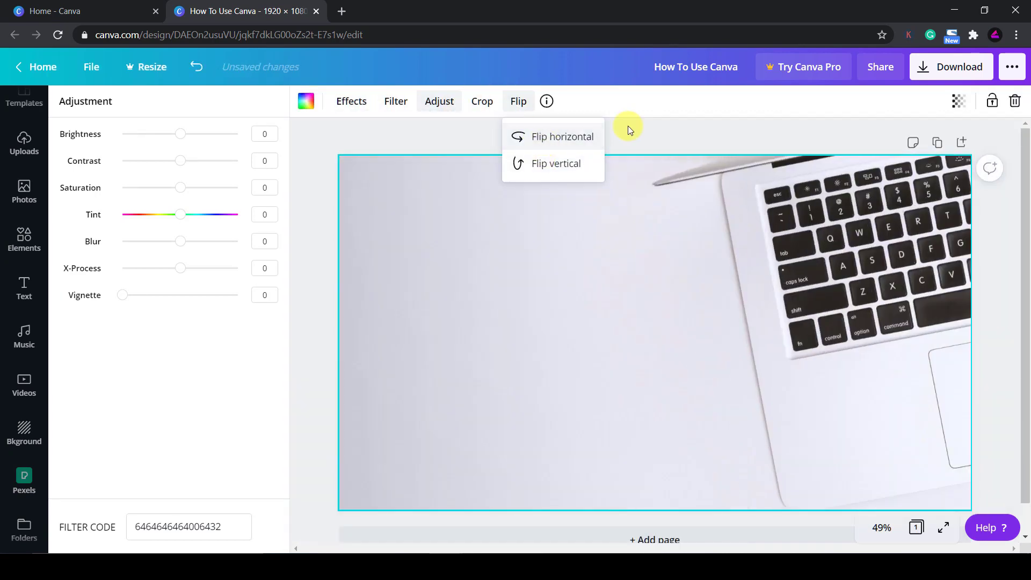
key(Escape)
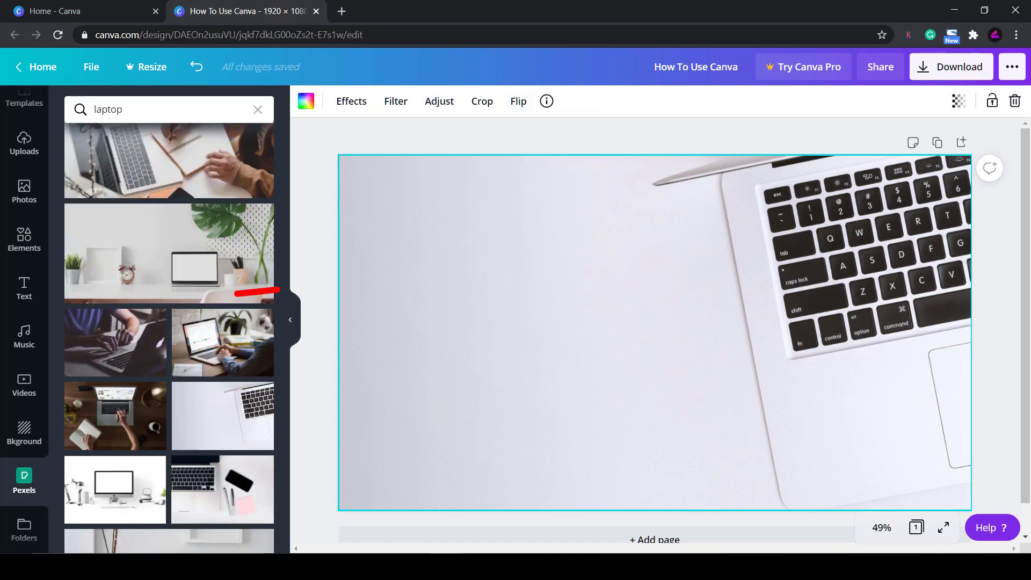
click(16, 293)
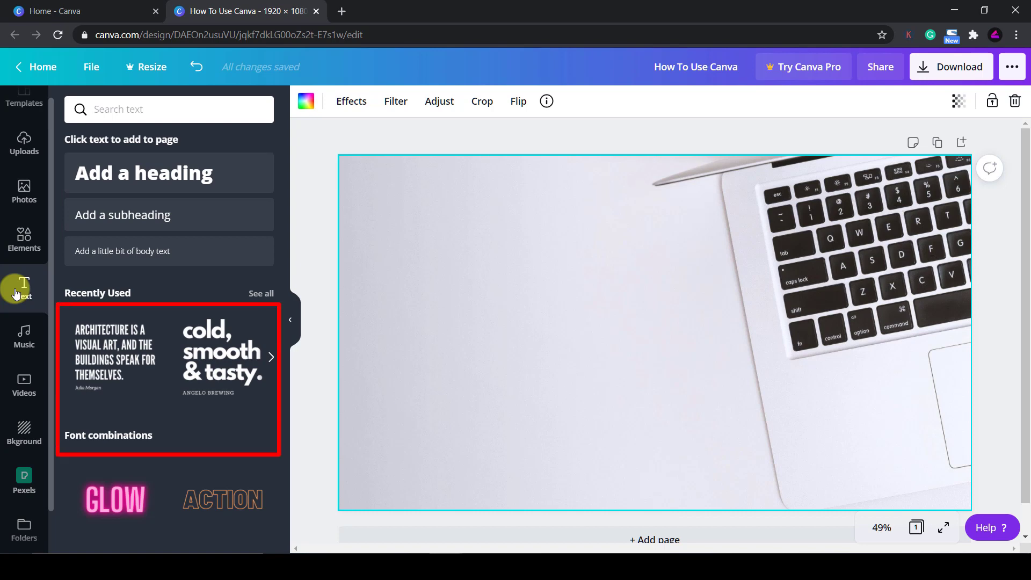
- Add the 'cold, smooth & tasty' heading-and-subheading combination and enlarge it
click(208, 362)
drag(587, 322, 433, 277)
drag(599, 370, 715, 461)
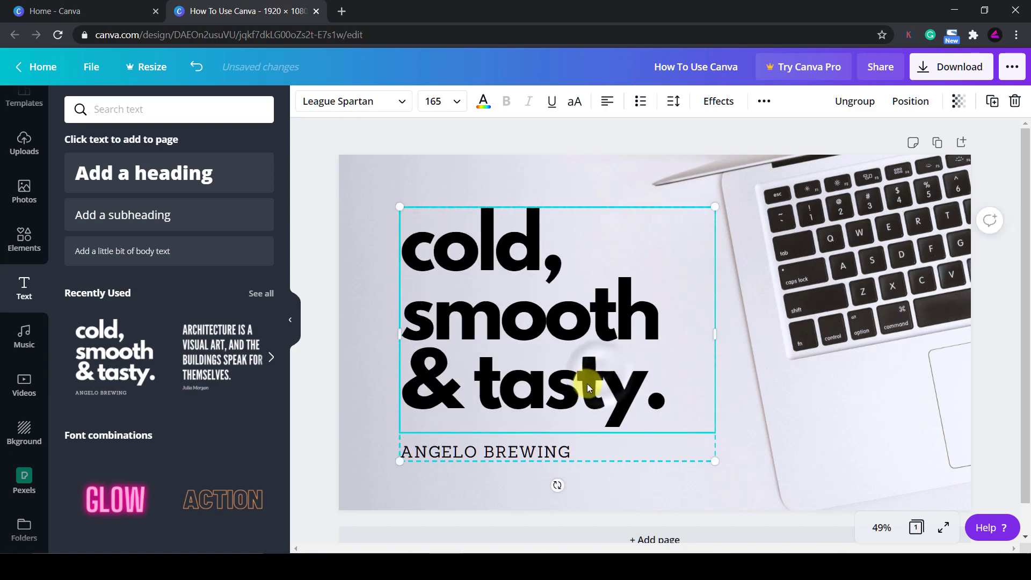
- Retype the heading as 'Learn With Seb' and the subtitle as 'TECH TUTUORIALS'
double_click(643, 391)
key(BackSpace)
key(BackSpace)
key(BackSpace)
key(BackSpace)
key(BackSpace)
key(BackSpace)
key(BackSpace)
key(BackSpace)
key(BackSpace)
key(BackSpace)
key(BackSpace)
key(BackSpace)
key(BackSpace)
key(BackSpace)
key(BackSpace)
key(BackSpace)
key(BackSpace)
key(BackSpace)
key(BackSpace)
key(BackSpace)
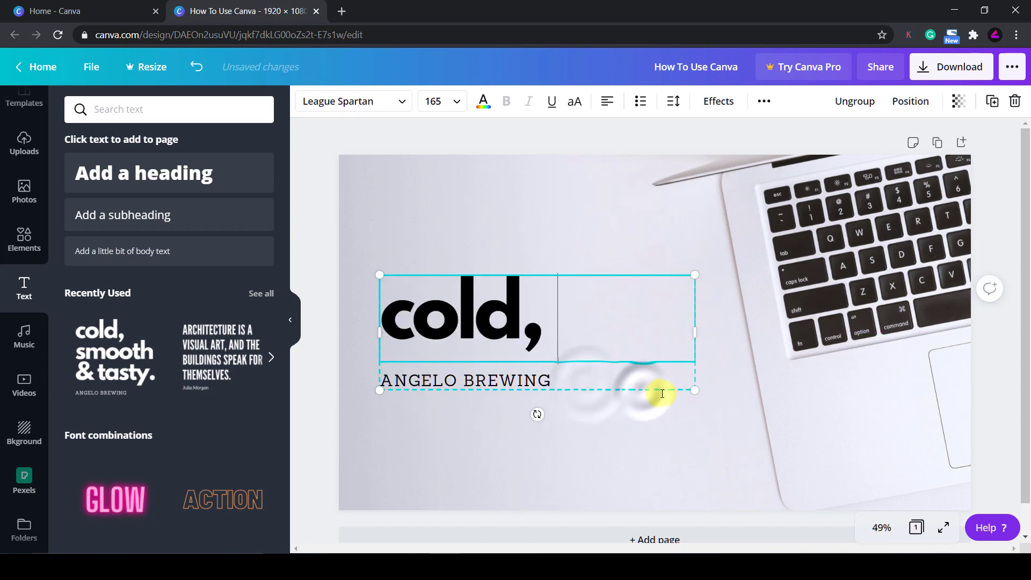
text(Learn With Seb)
scroll(536, 417, down, 1)
triple_click(536, 417)
text(TECH TUTUORIALS)
click(730, 358)
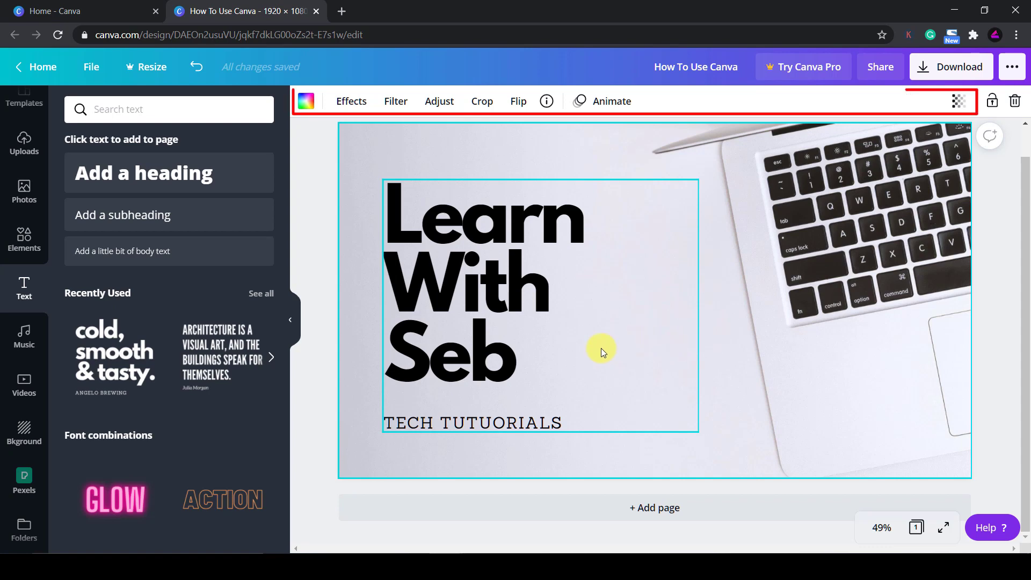
- Switch the heading font to Montserrat Classic at size 104
click(476, 316)
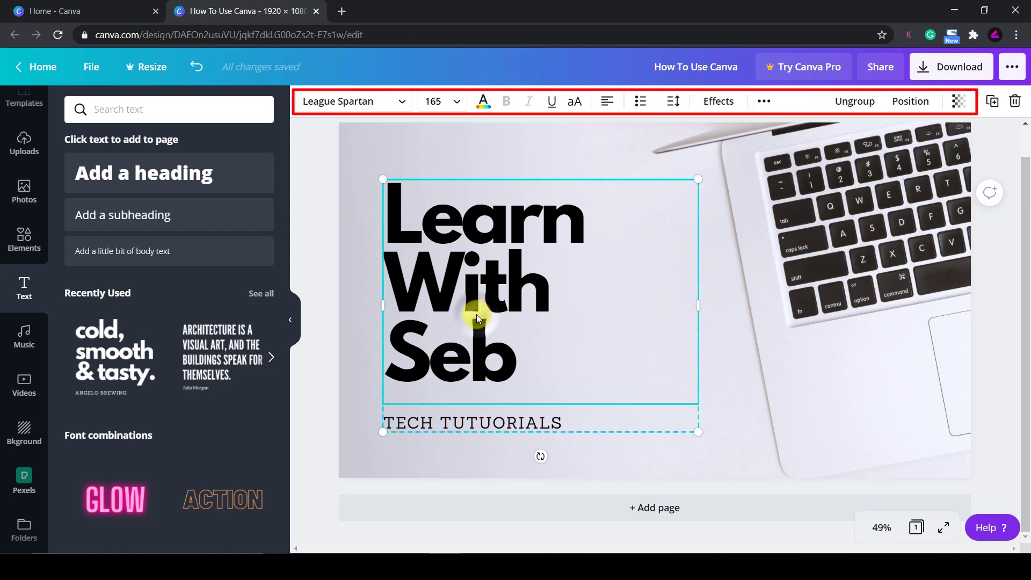
click(375, 112)
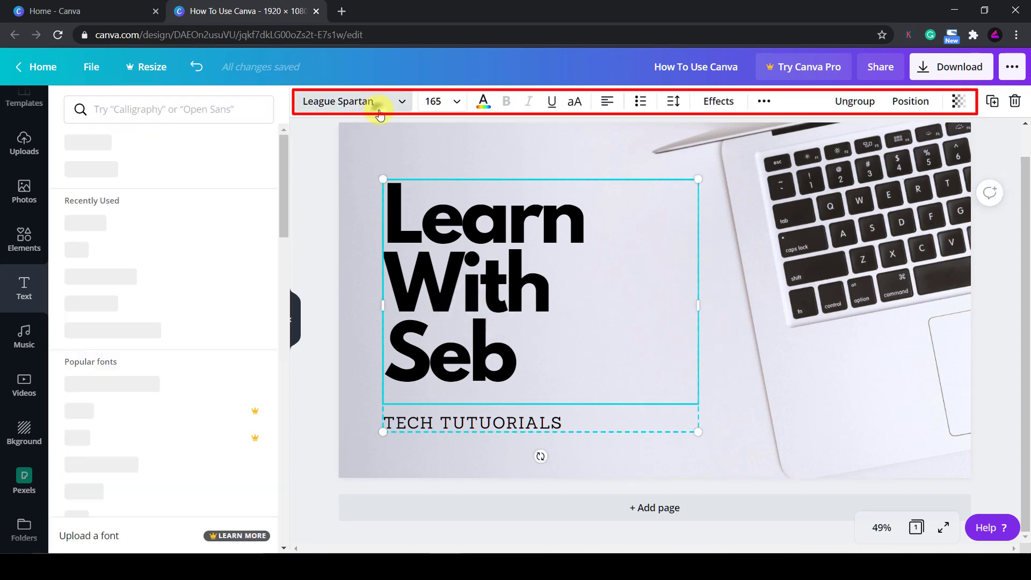
click(177, 277)
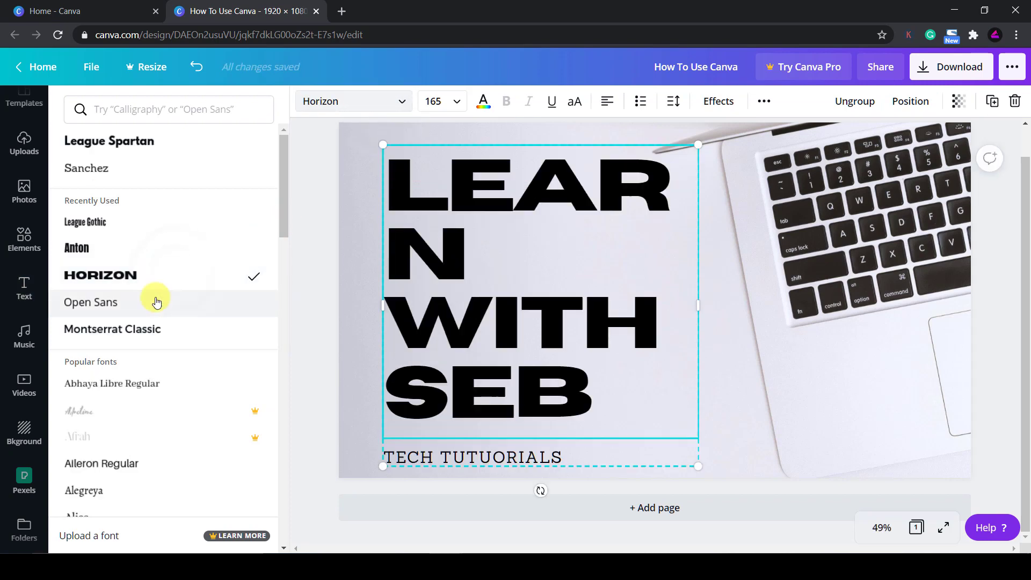
click(144, 332)
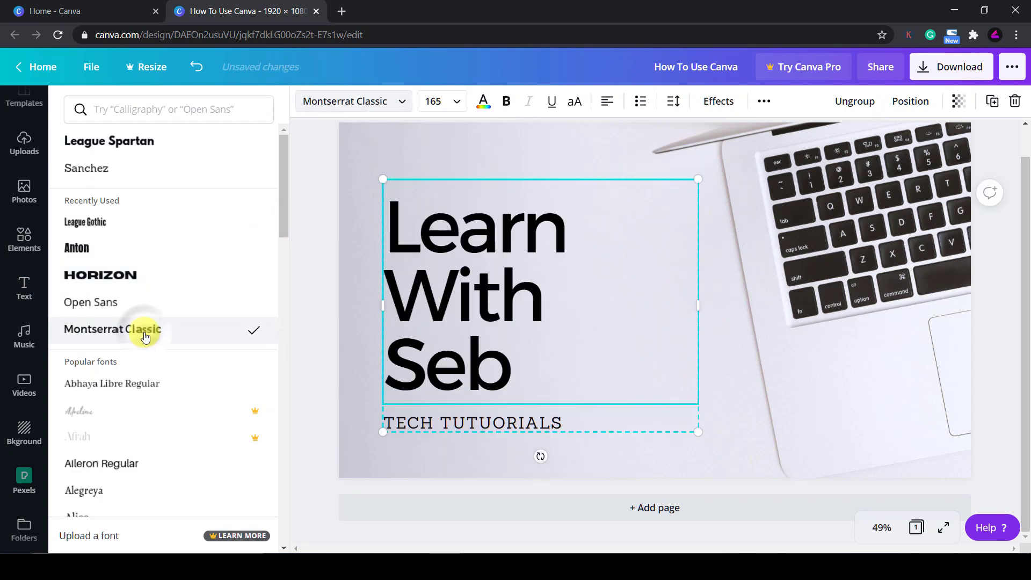
click(436, 101)
scroll(463, 363, down, 5)
click(463, 361)
- Keep the heading black, turn off bold and make it uppercase
click(483, 101)
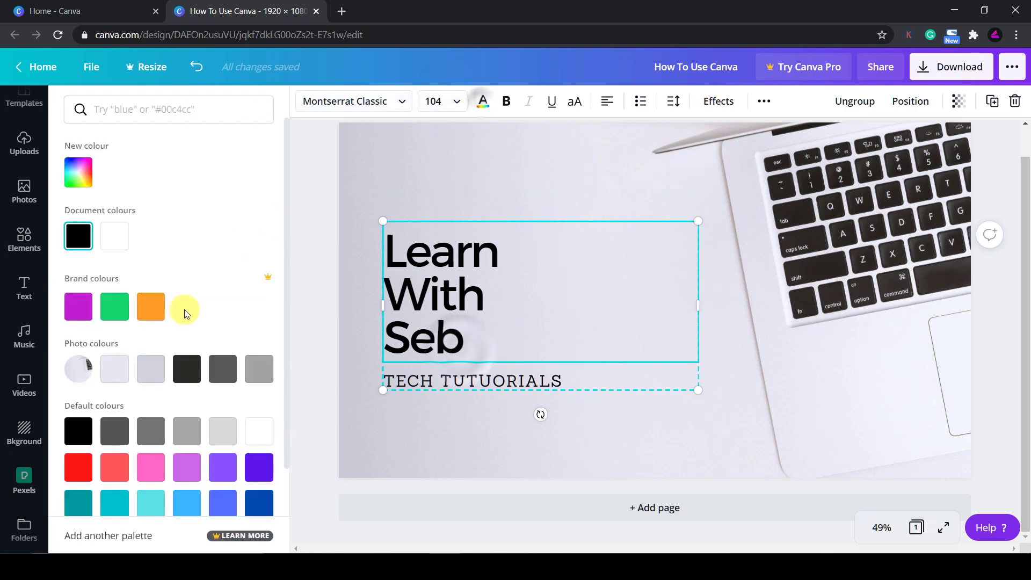
click(151, 306)
click(260, 511)
key(ctrl+z)
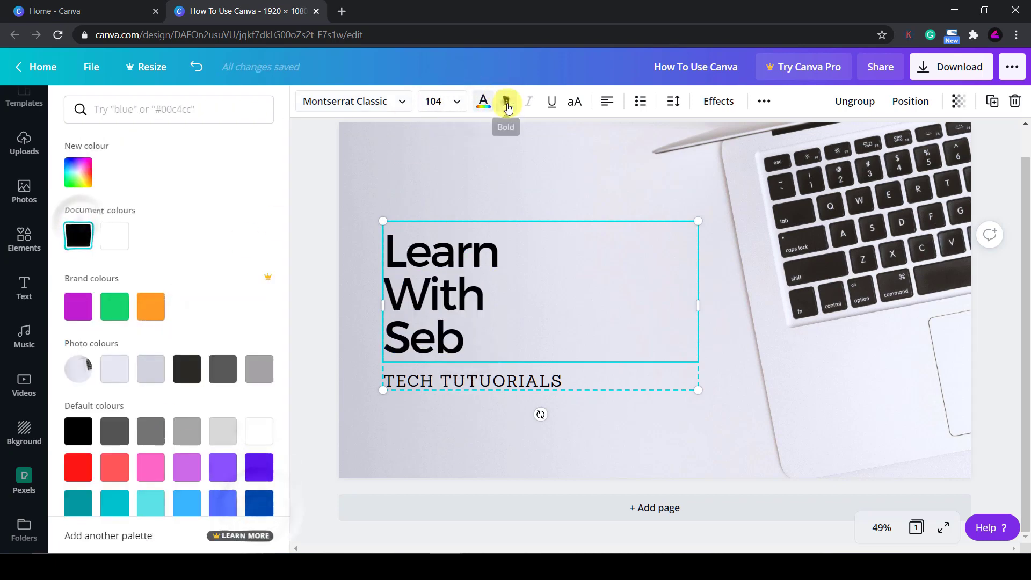
click(506, 105)
click(575, 104)
click(574, 105)
click(574, 105)
- Keep the heading left-aligned without list formatting and widen its letter spacing to 45
click(606, 102)
click(605, 102)
click(640, 102)
click(640, 102)
click(641, 104)
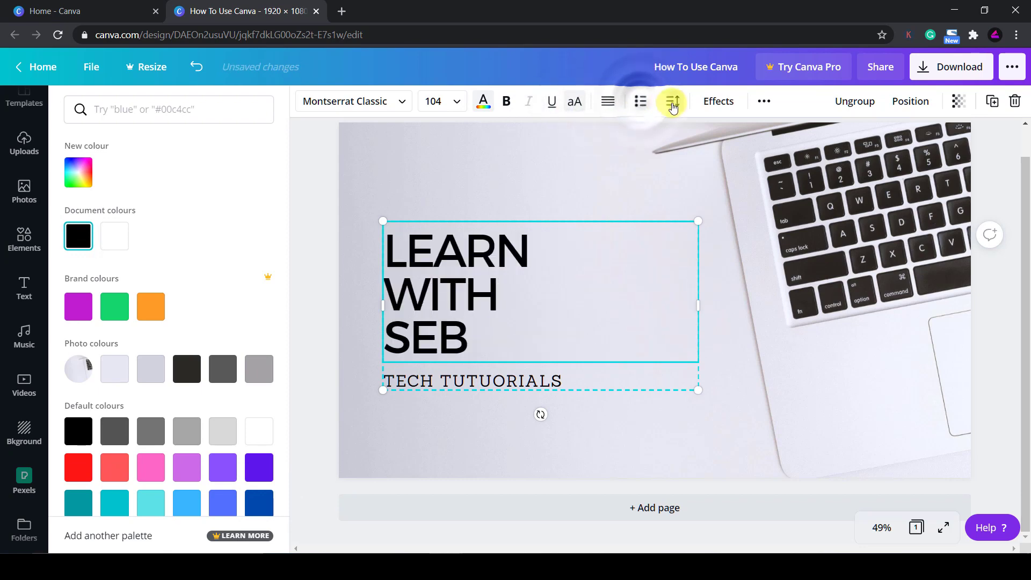
click(673, 101)
drag(766, 143, 765, 168)
click(717, 105)
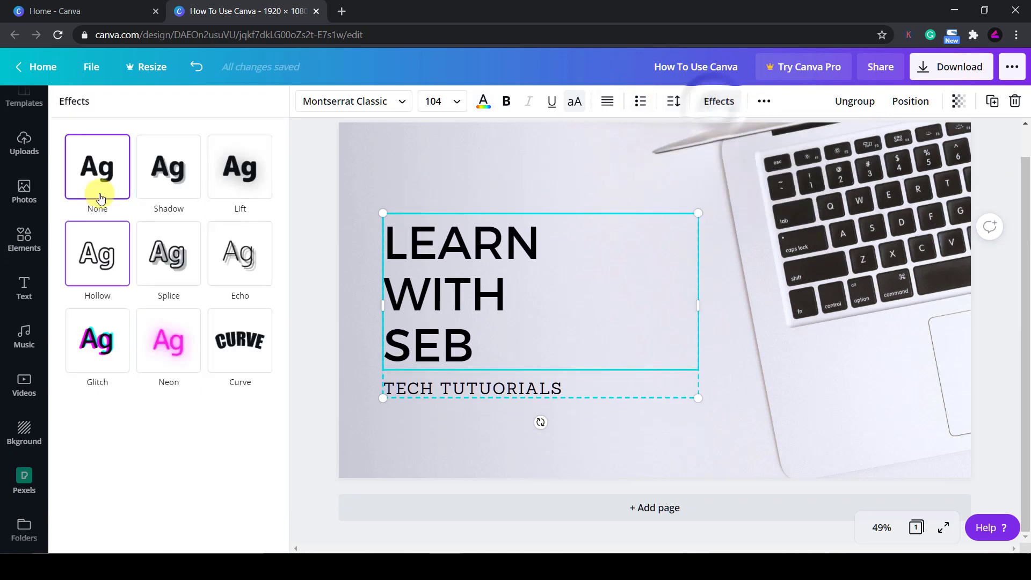
click(310, 138)
- Search fonts for 'mons' and enlarge the title block so the text reaches 150
click(391, 101)
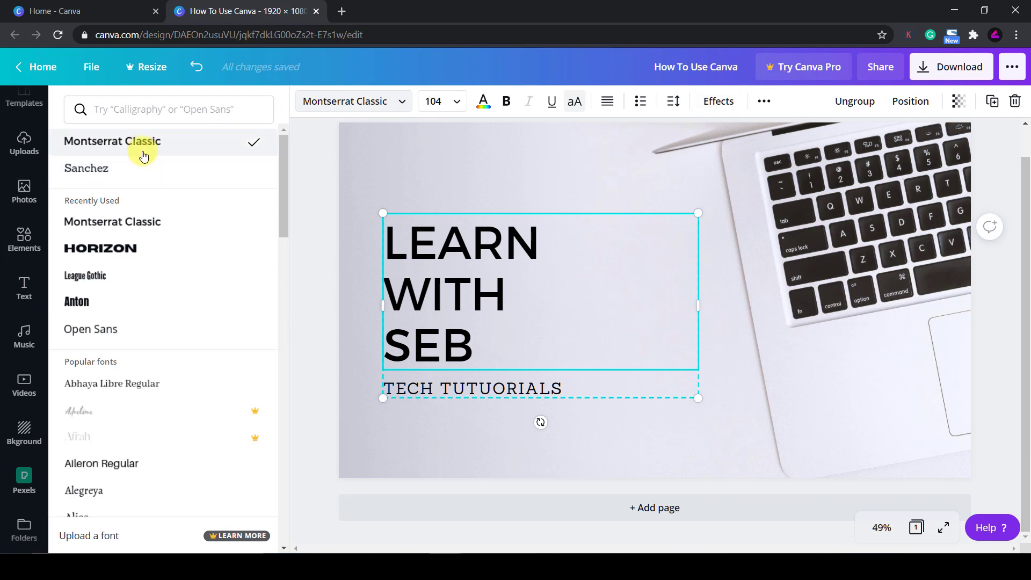
click(95, 114)
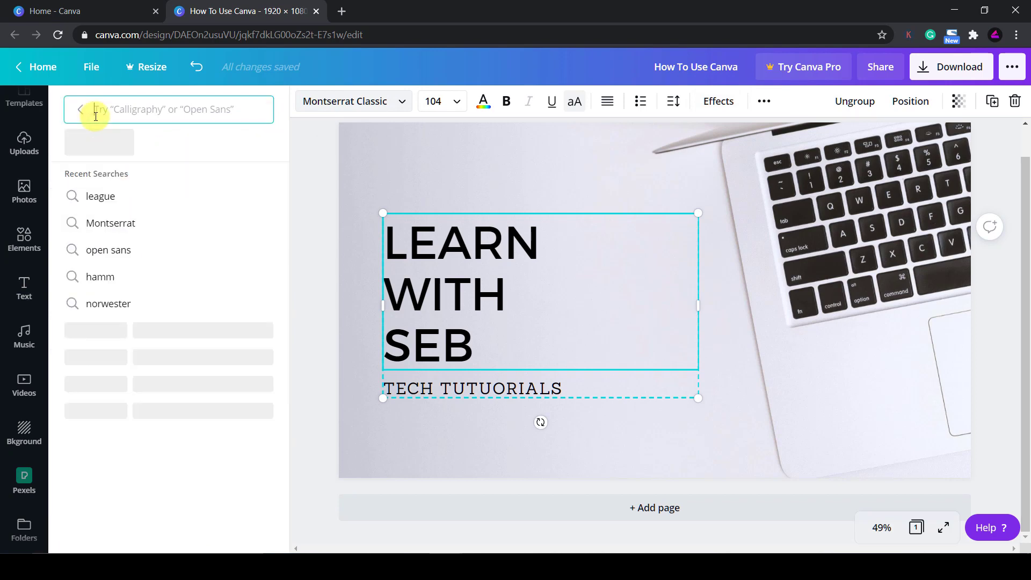
text(monser)
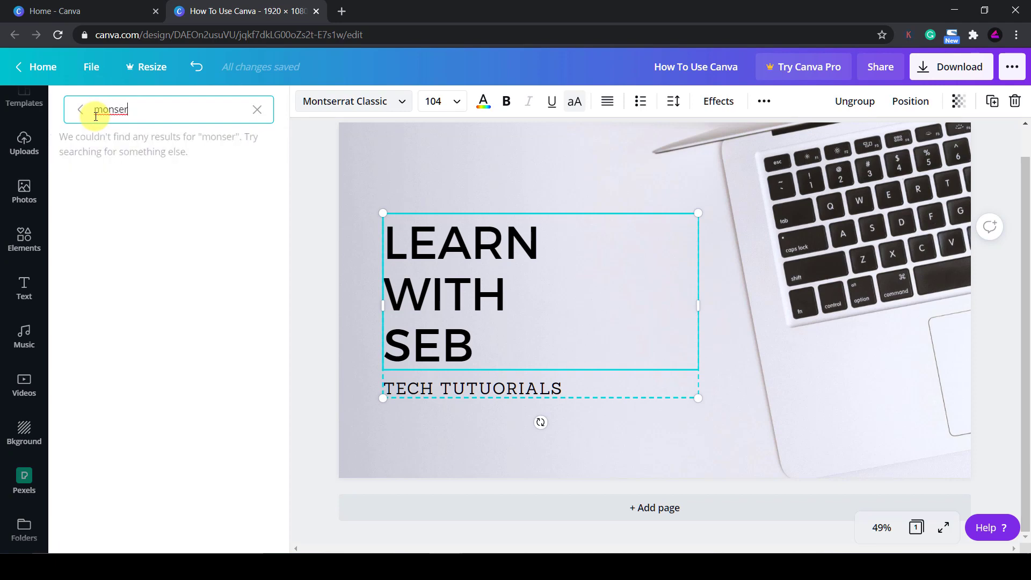
key(BackSpace)
key(BackSpace)
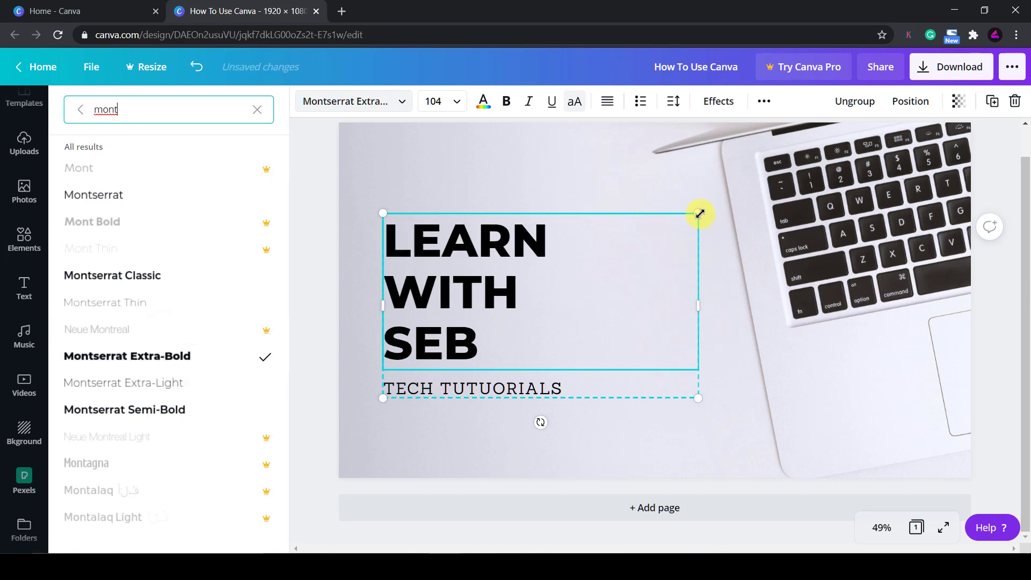
drag(701, 211, 824, 108)
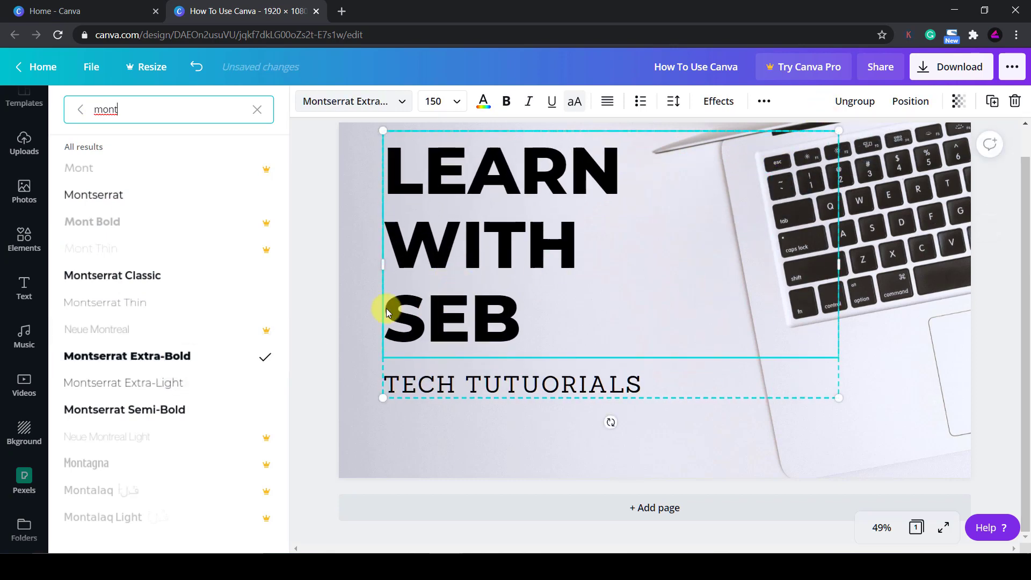
- Move the title block down and give the heading a shadow: direction 12, blur 30, transparency 39
click(357, 311)
drag(449, 258, 440, 300)
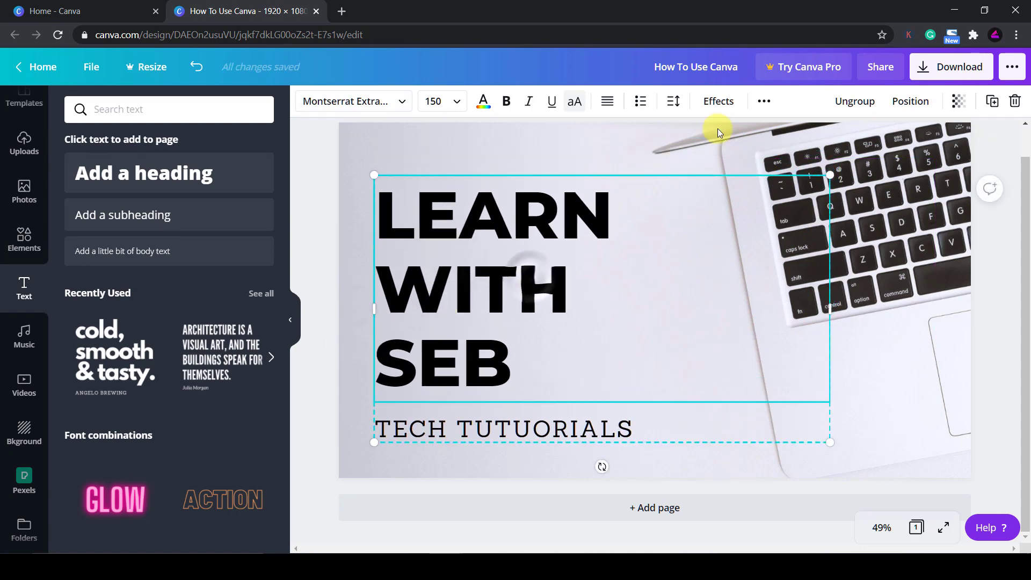
click(713, 104)
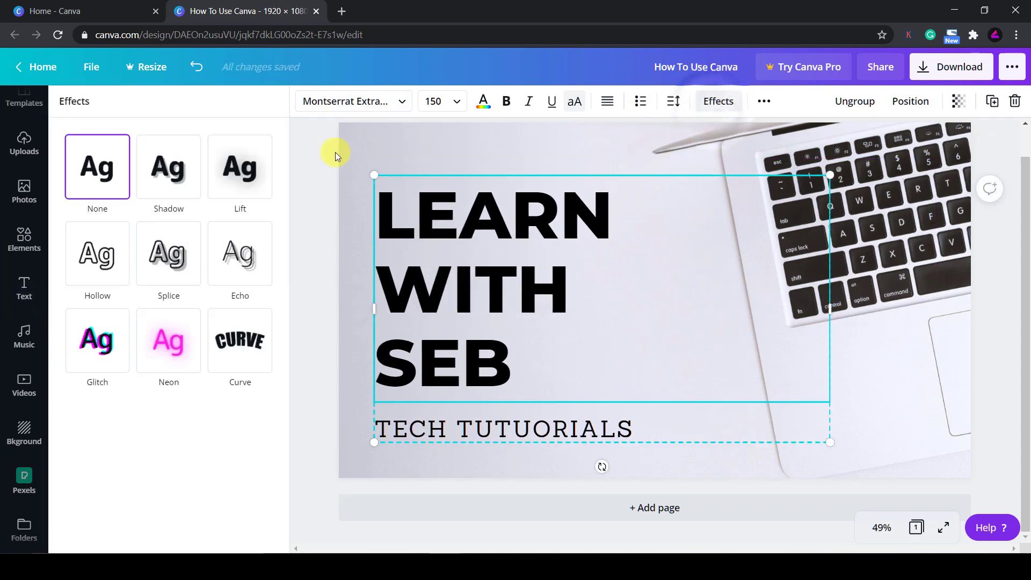
click(157, 179)
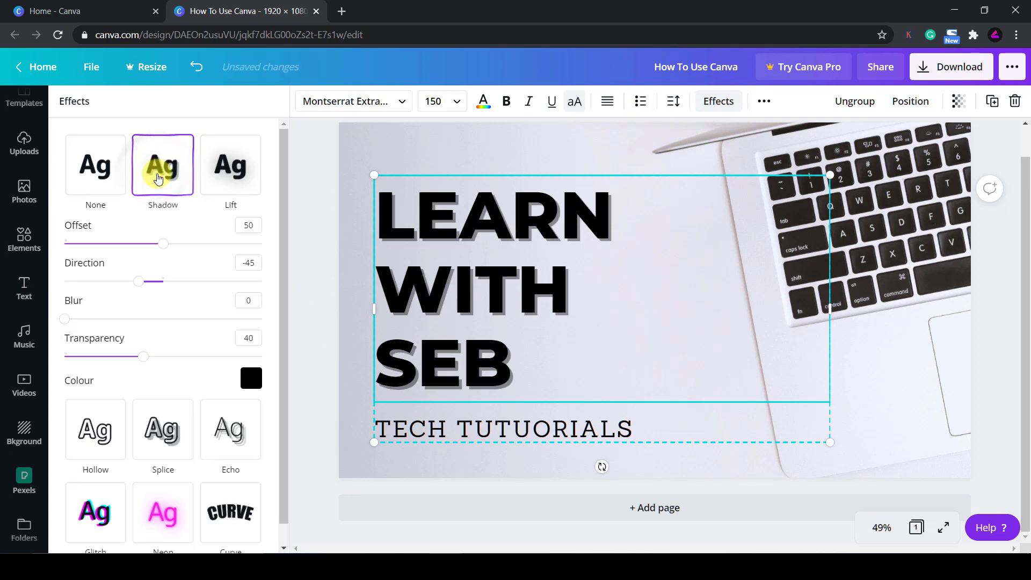
mouse_move(168, 250)
mouse_down()
mouse_move(267, 247)
mouse_move(97, 242)
mouse_move(166, 244)
mouse_up()
drag(135, 285, 168, 284)
drag(65, 321, 124, 320)
drag(143, 356, 108, 355)
- Try the Lift, Hollow, Splice, Echo, Glitch and Neon effects on the heading
click(230, 166)
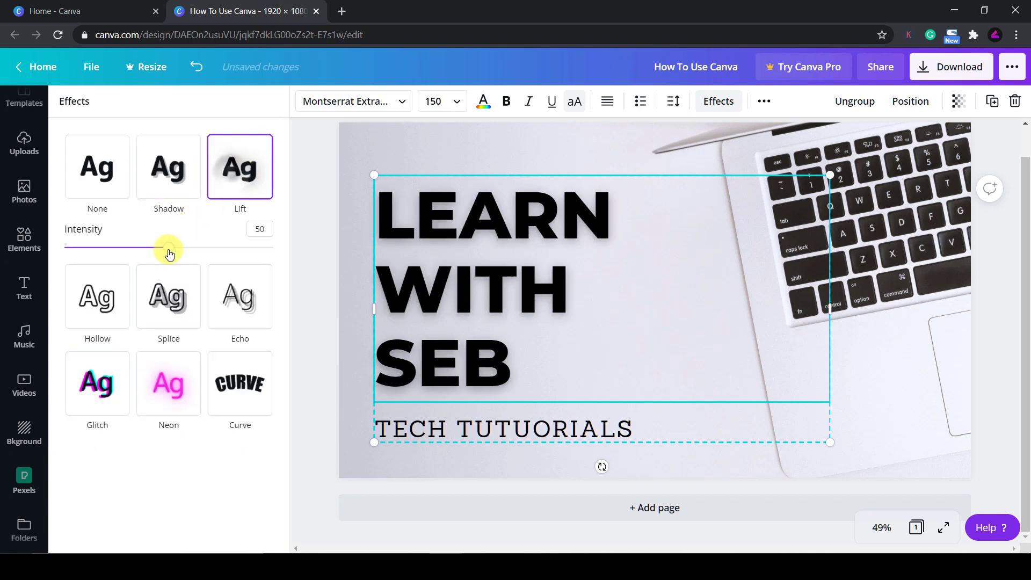
drag(168, 246, 279, 249)
click(97, 297)
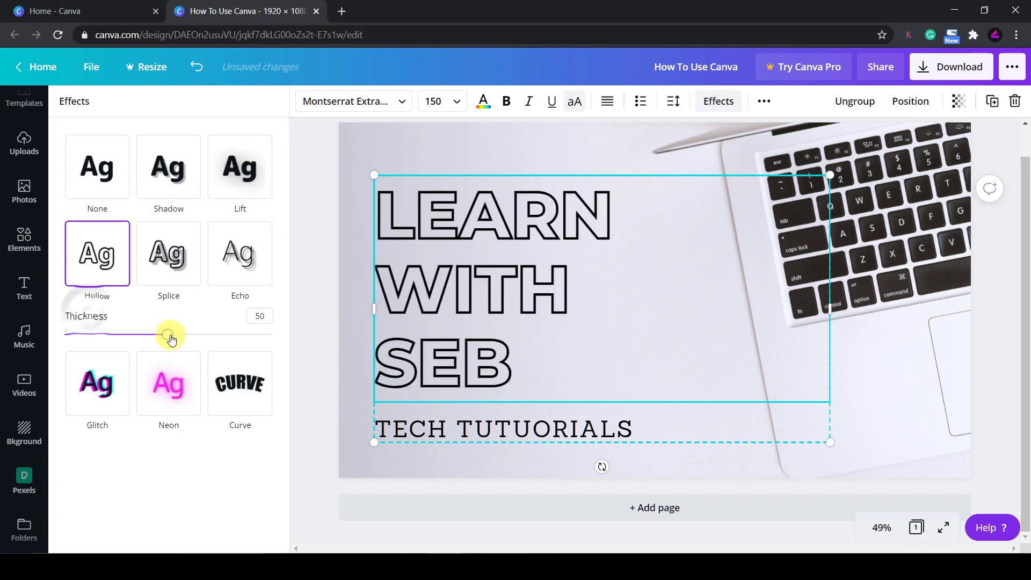
mouse_move(171, 338)
mouse_down()
mouse_move(265, 334)
mouse_move(131, 335)
mouse_move(184, 334)
mouse_up()
click(168, 253)
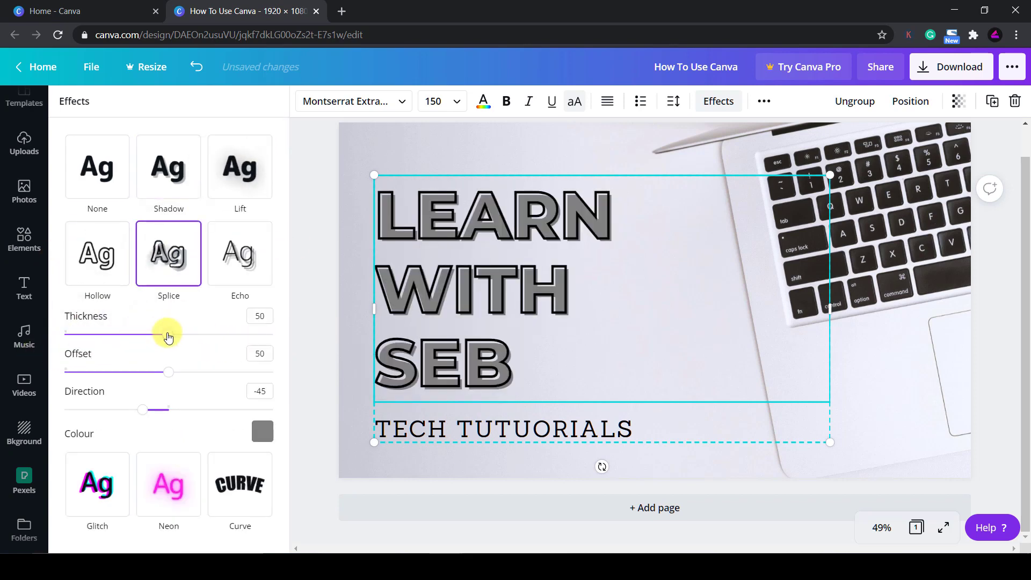
click(223, 263)
click(109, 450)
drag(119, 421, 172, 421)
click(170, 360)
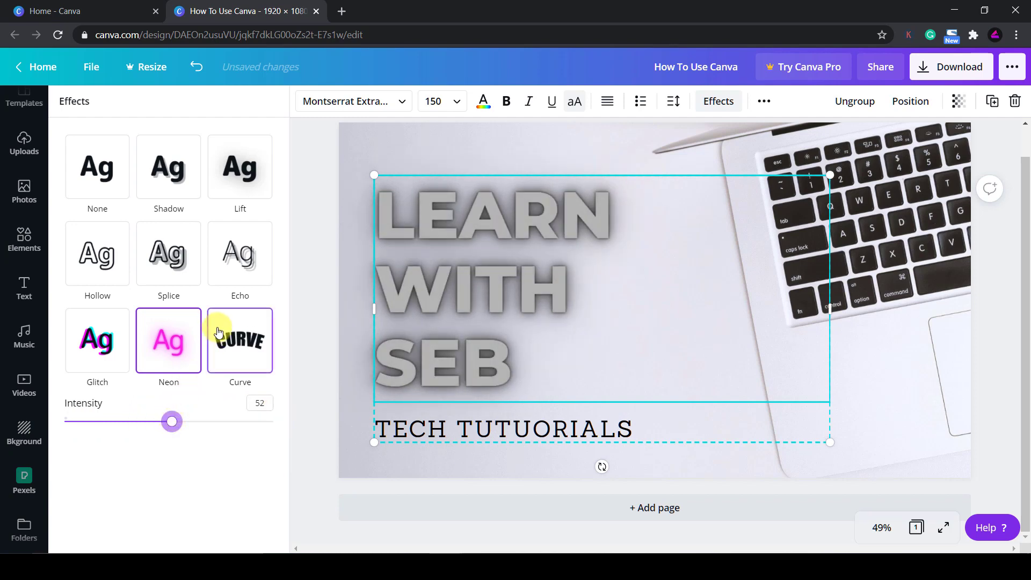
- Curve the heading, shrink it toward the upper left, then straighten it again
click(219, 333)
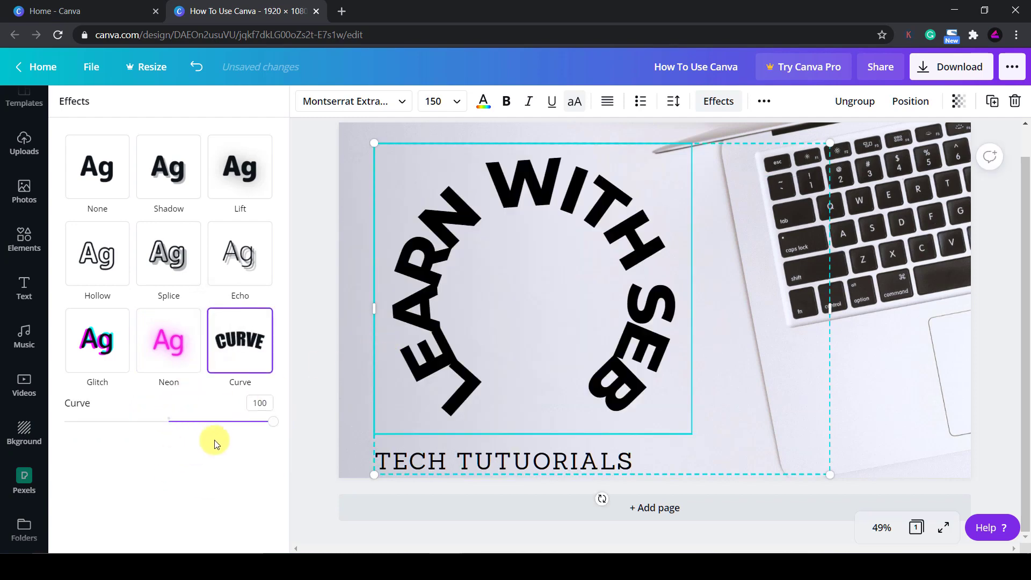
drag(274, 427, 320, 366)
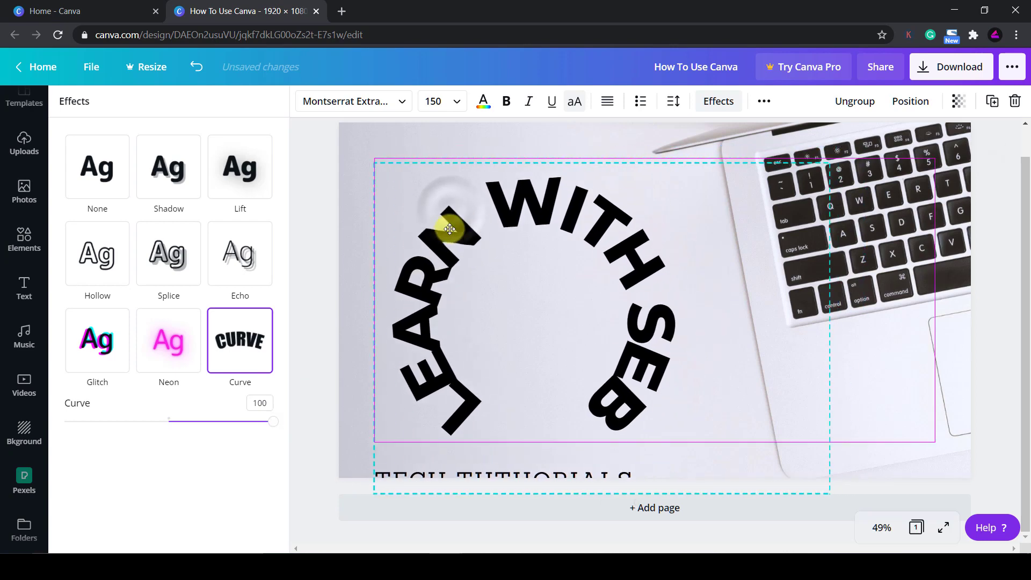
drag(370, 144, 456, 216)
drag(275, 427, 175, 418)
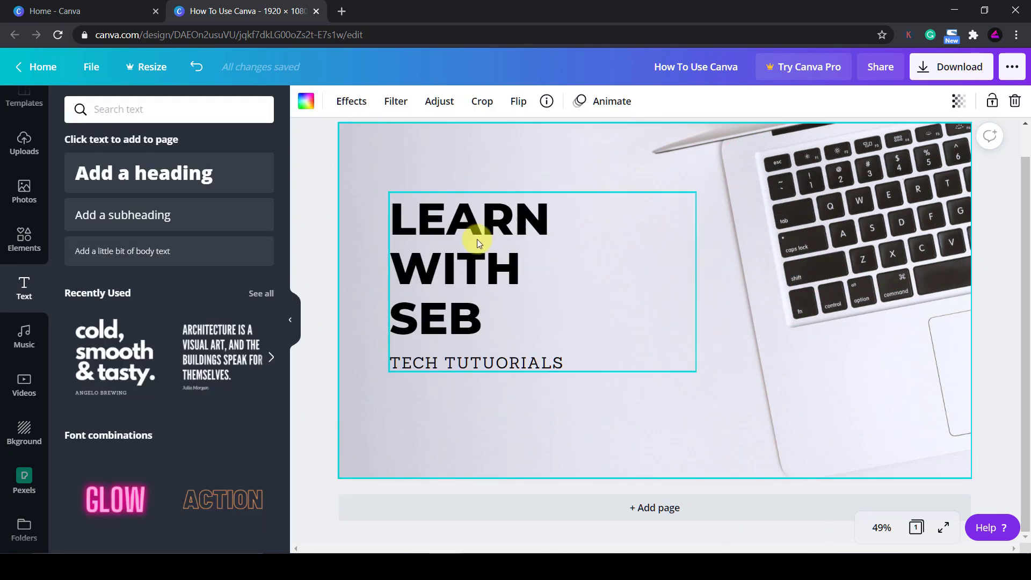
- Try the align-to-page positions on the text group, ending at the page's left edge
click(477, 239)
click(905, 106)
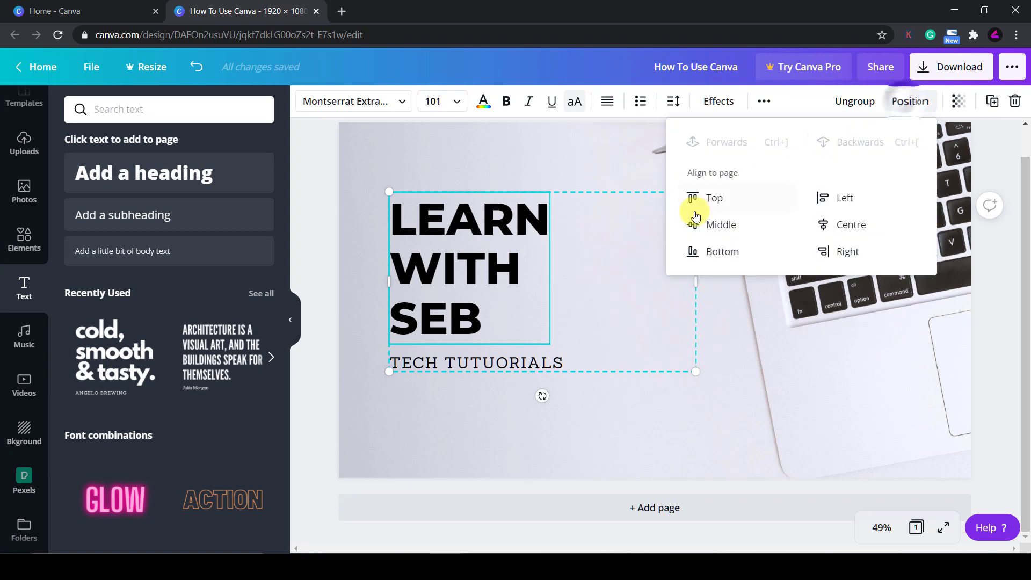
click(714, 197)
click(721, 225)
click(819, 224)
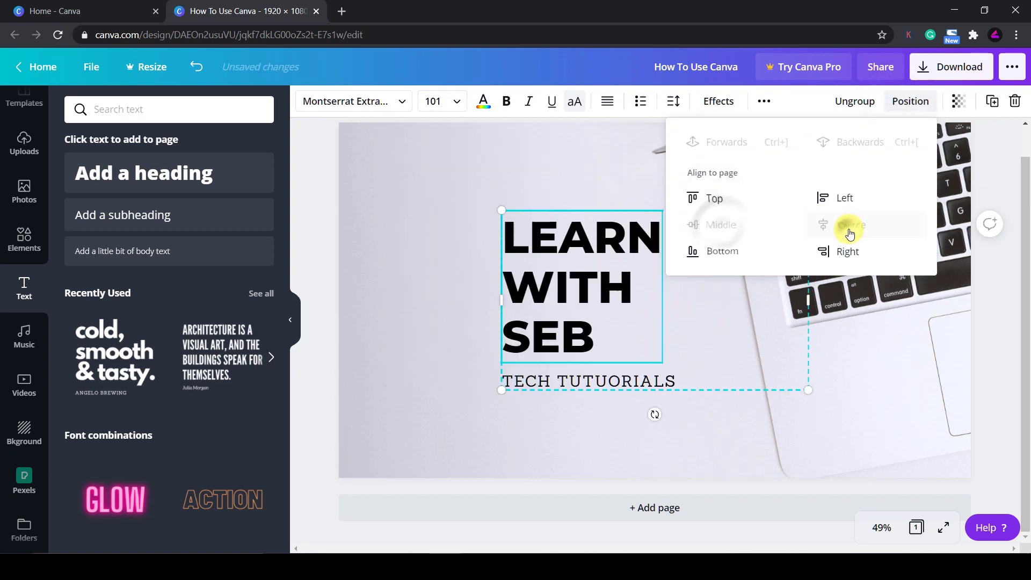
click(714, 253)
click(849, 255)
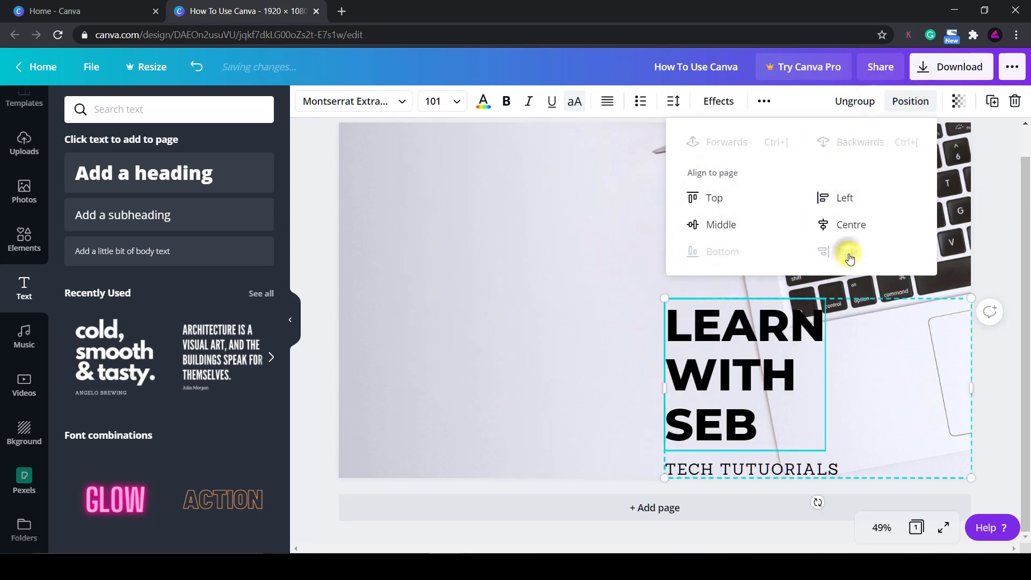
click(712, 200)
click(722, 229)
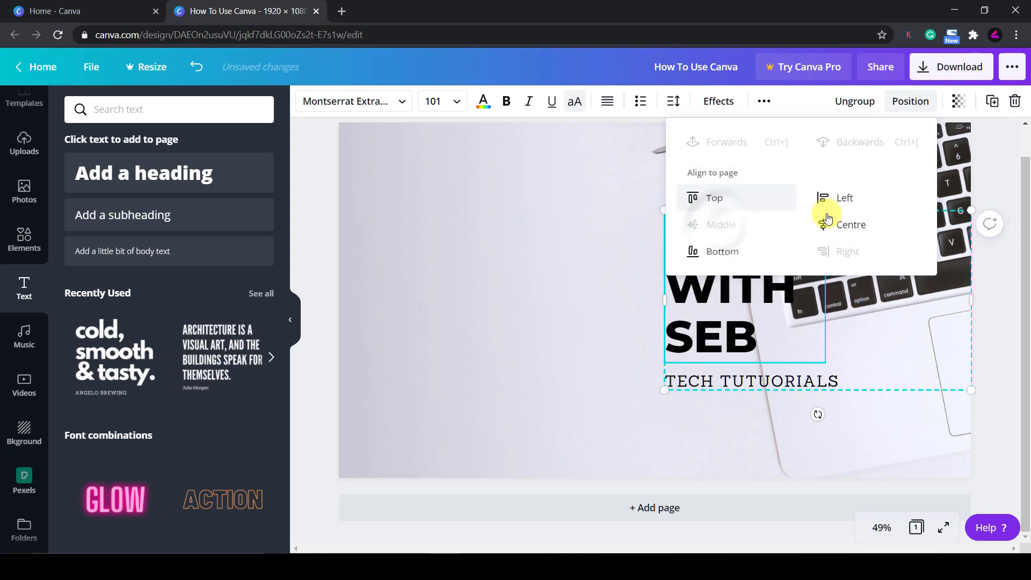
click(823, 199)
click(405, 296)
- Shift the text group in from the left edge and fine-tune it with arrow-key nudges
drag(405, 300, 462, 295)
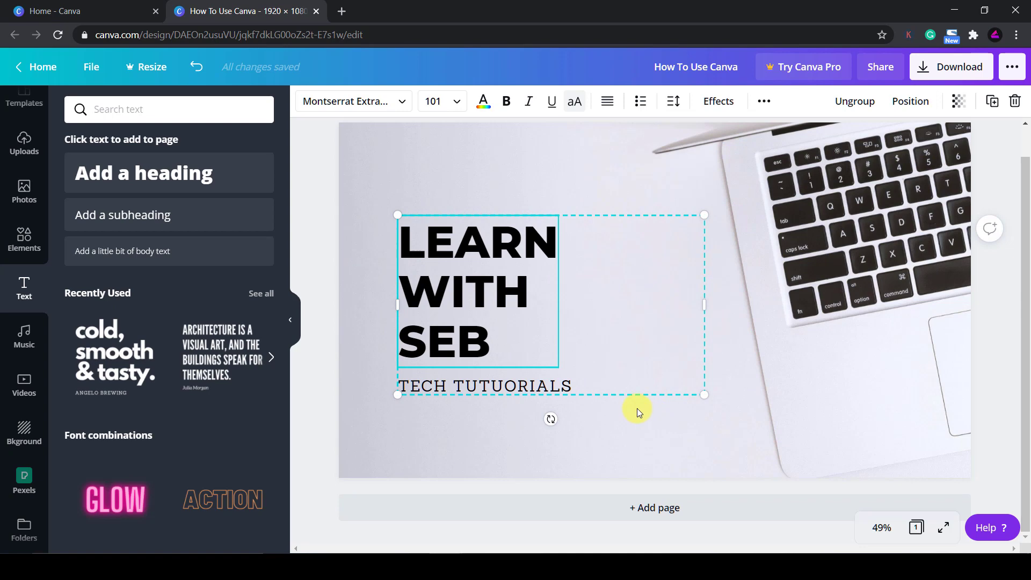
key(Up)
key(Up)
key(Up)
key(Up)
key(Up)
key(Up)
key(Up)
key(Up)
key(Up)
key(Up)
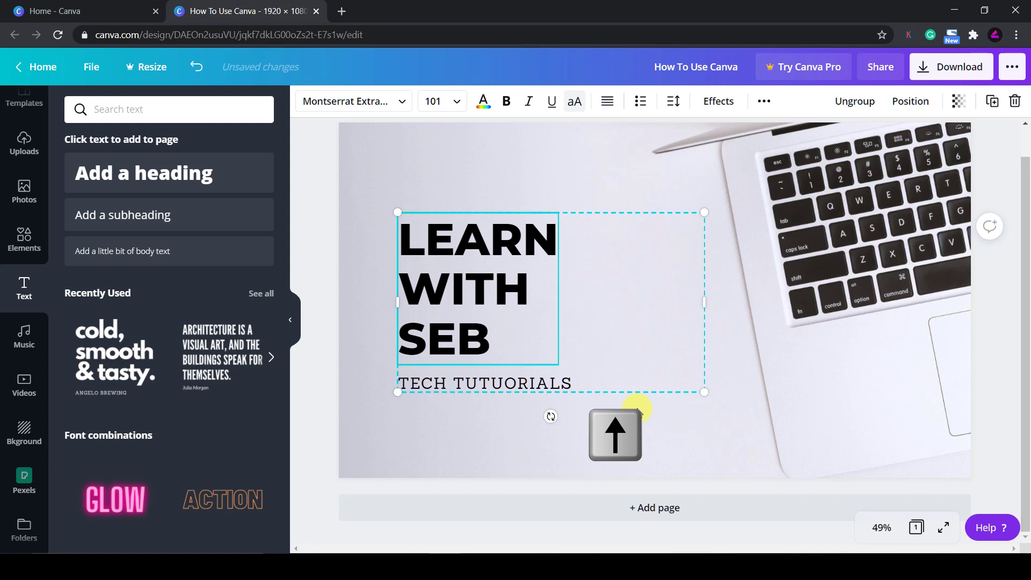
key(Up)
key(Up)
key(Left)
key(Left)
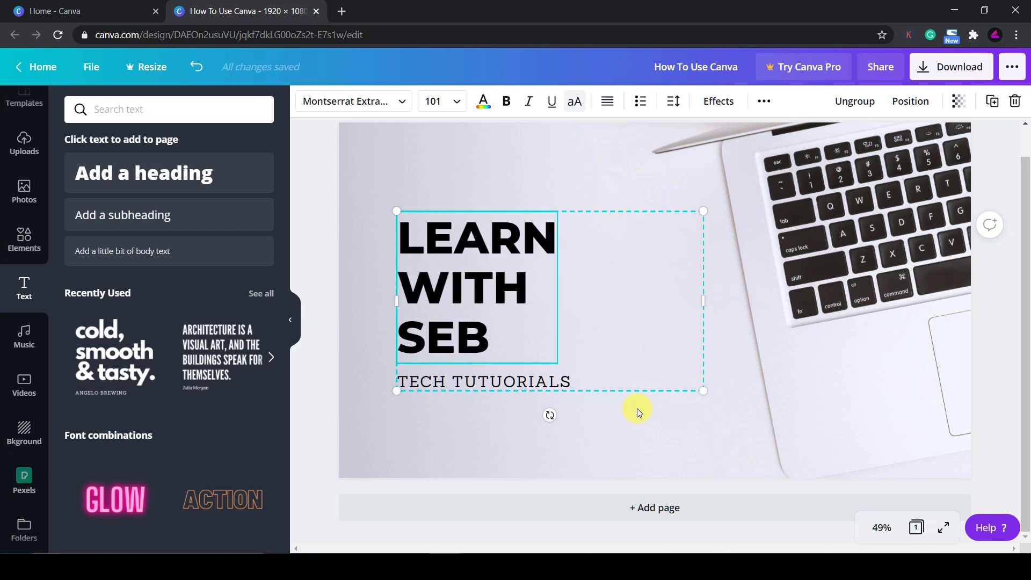
key(shift+Up)
key(shift+Up)
key(shift+Down)
key(shift+Right)
key(shift+Right)
key(shift+Down)
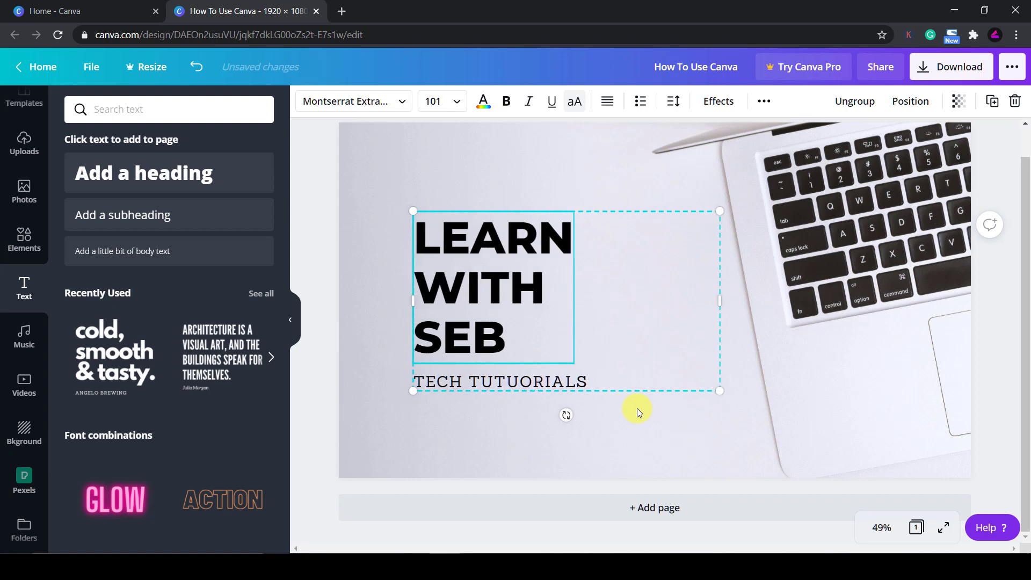
key(shift+Left)
key(shift+Left)
key(shift+Left)
key(shift+Left)
key(shift+Left)
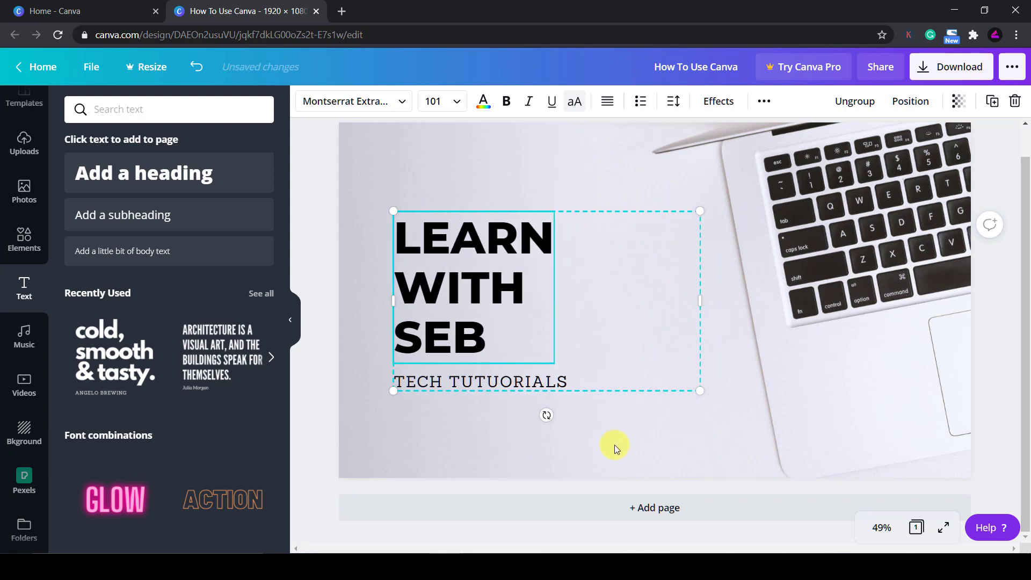
- Show rulers, add a horizontal and a vertical guide, and snap the text group to them
click(614, 445)
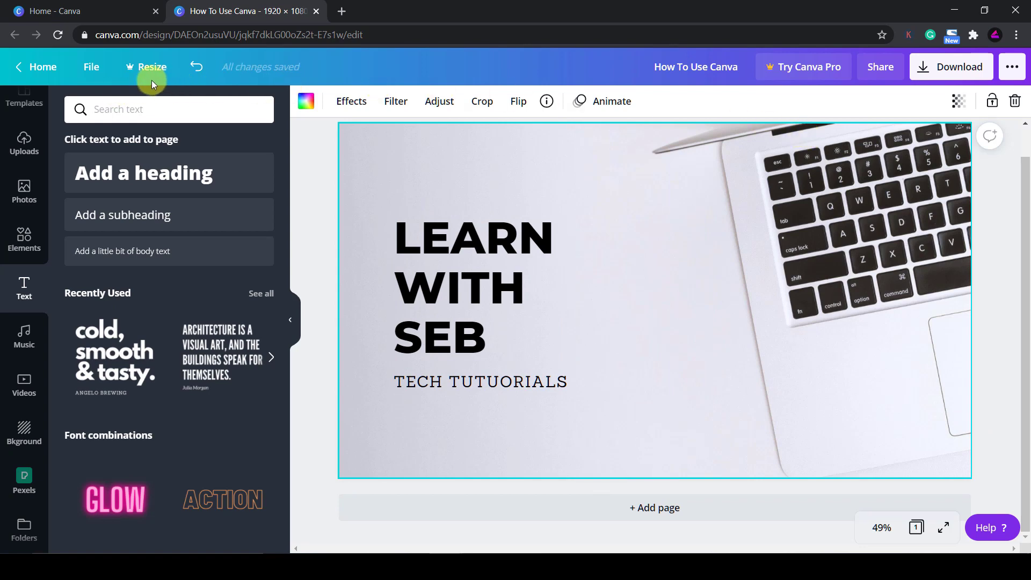
click(100, 70)
click(138, 202)
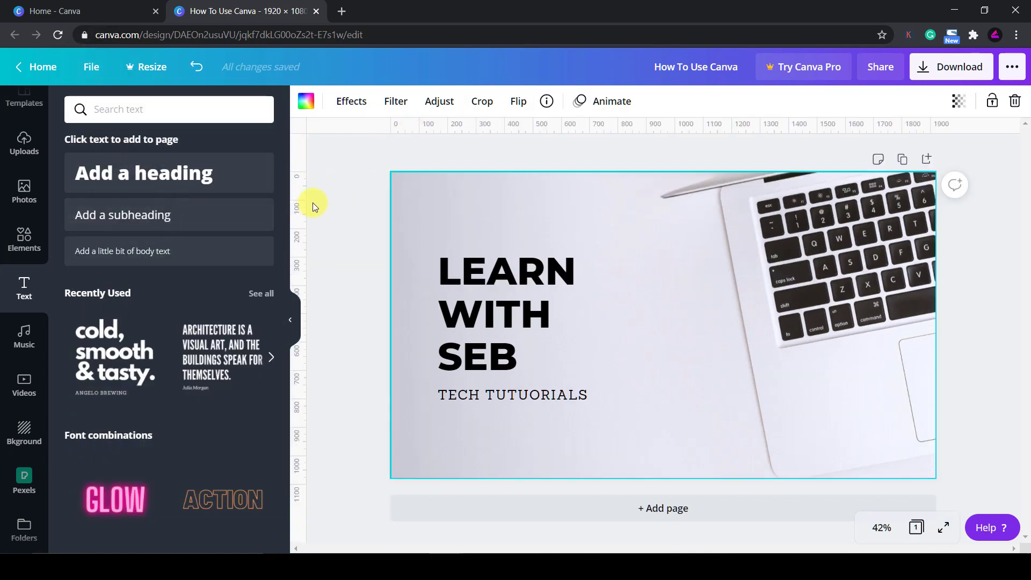
drag(404, 127, 409, 239)
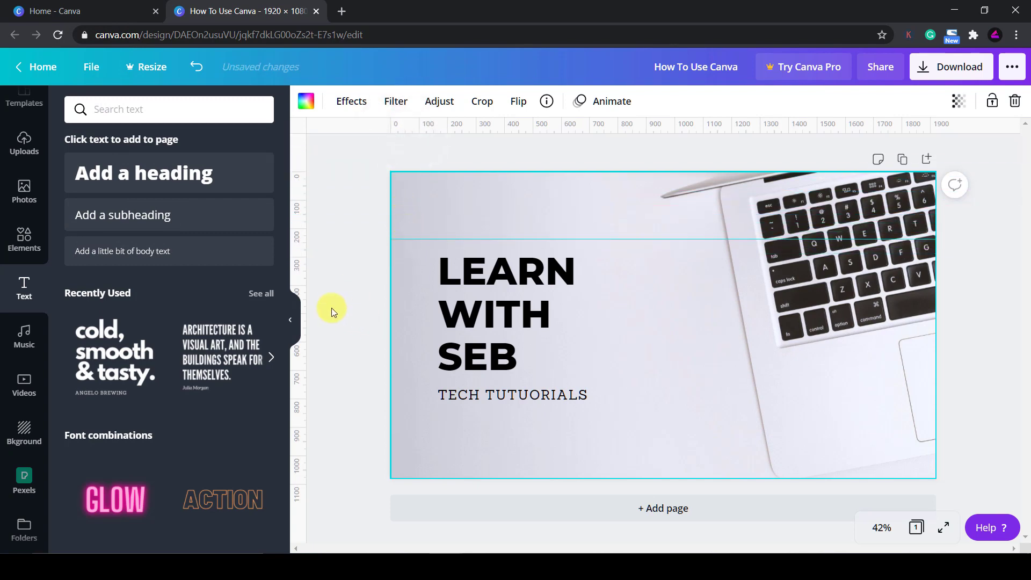
drag(300, 293, 426, 295)
click(484, 329)
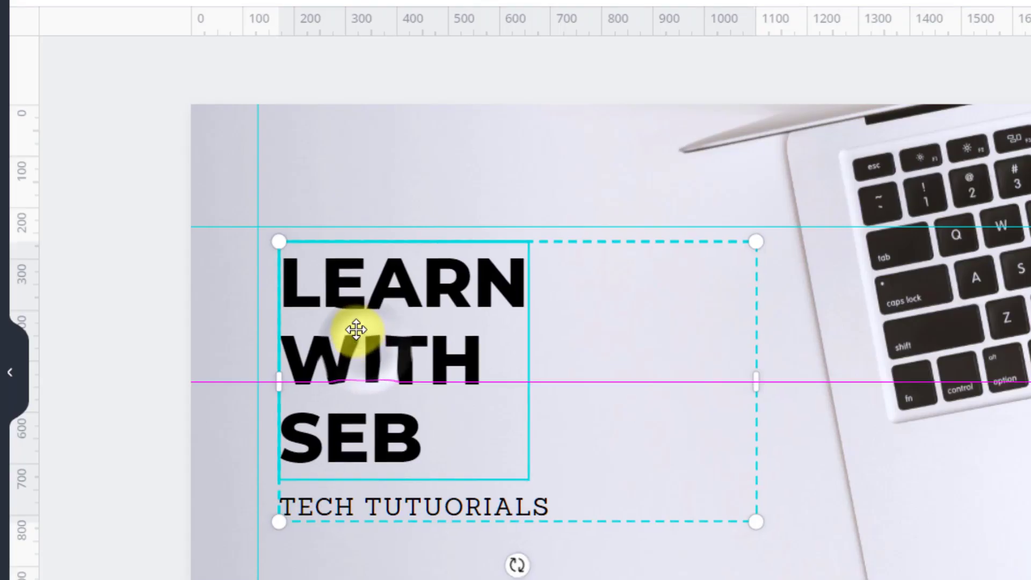
drag(356, 330, 347, 321)
click(136, 426)
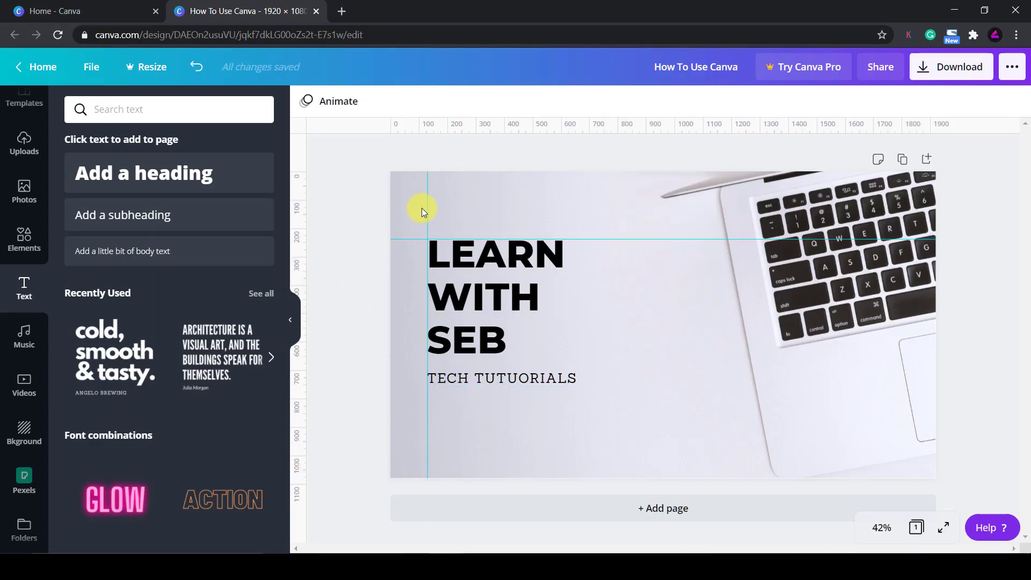
- Rearrange the guides: two horizontal guides above and below, vertical guide further right
drag(424, 208, 411, 208)
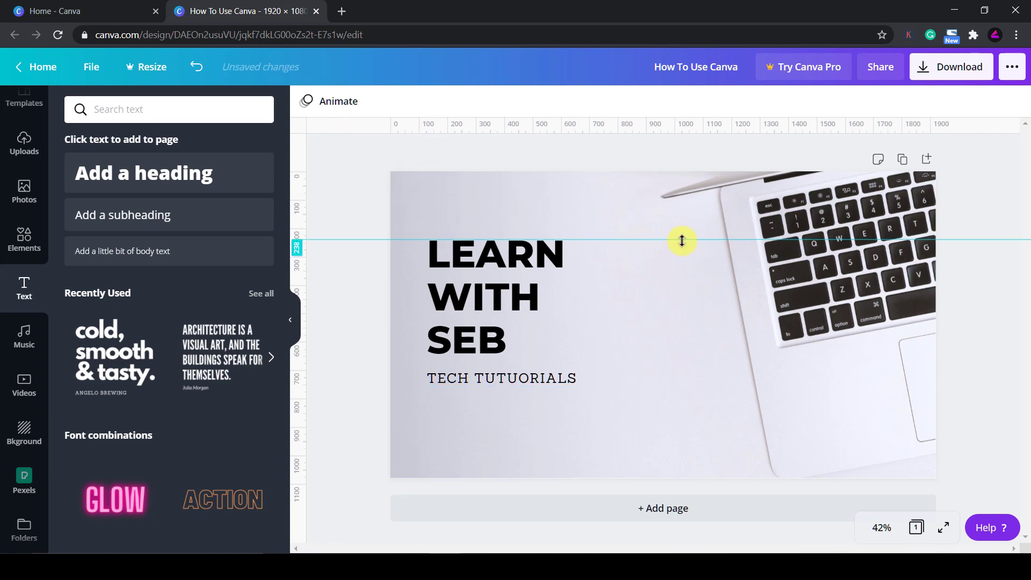
drag(682, 240, 655, 159)
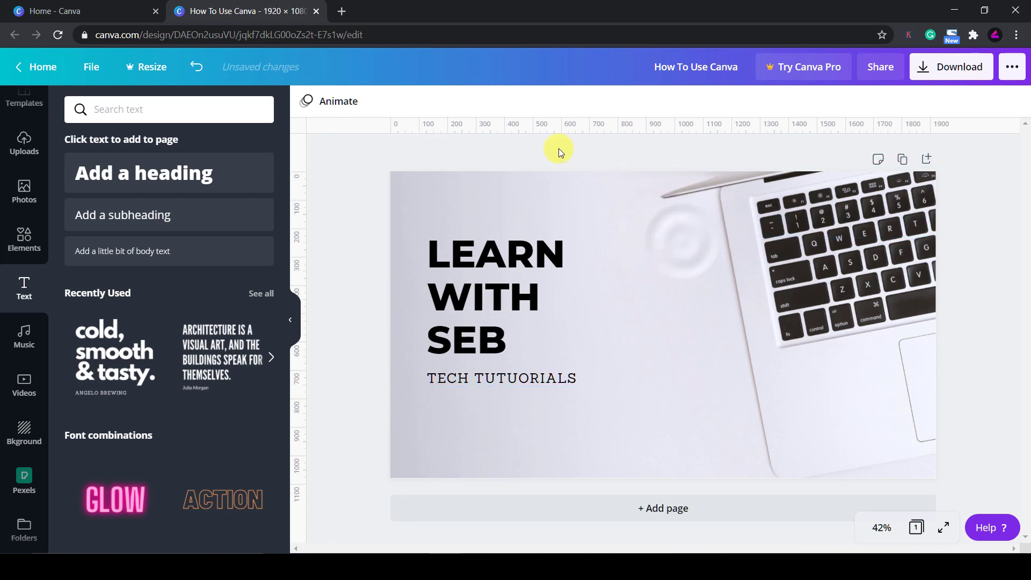
drag(608, 205, 608, 214)
drag(626, 129, 574, 425)
drag(506, 278, 609, 258)
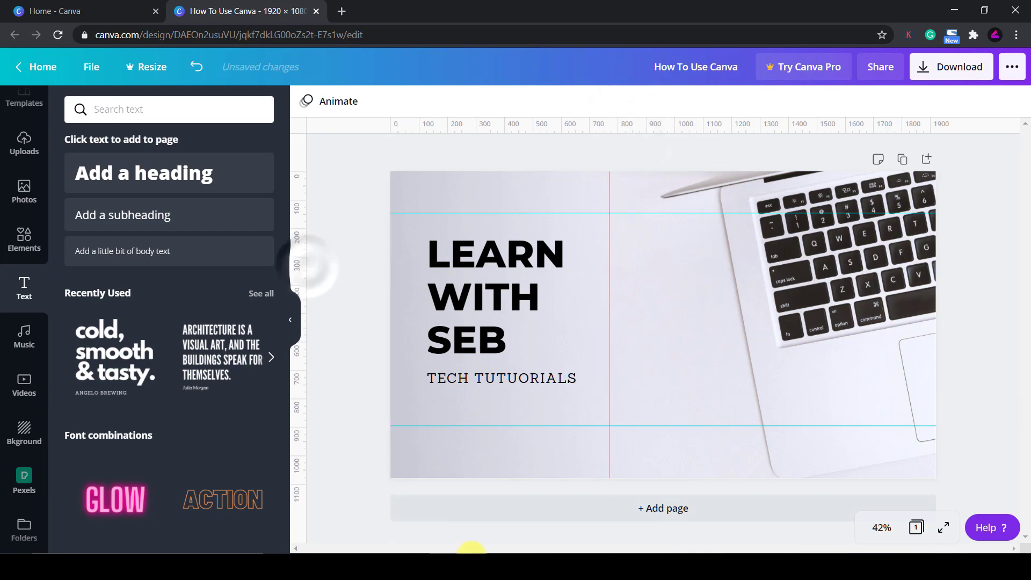
- Hide the rulers and the guides
click(81, 71)
click(125, 202)
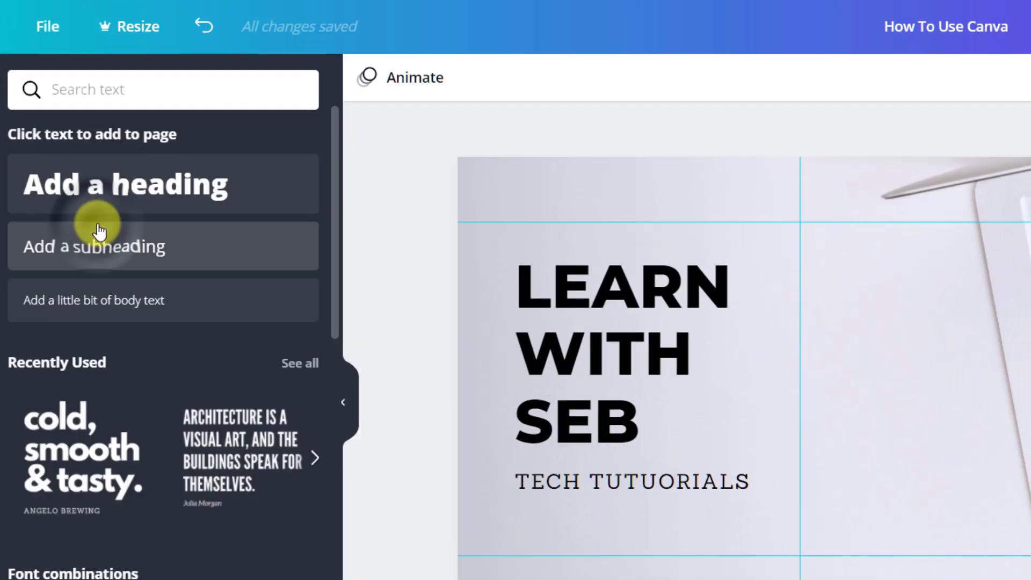
click(48, 28)
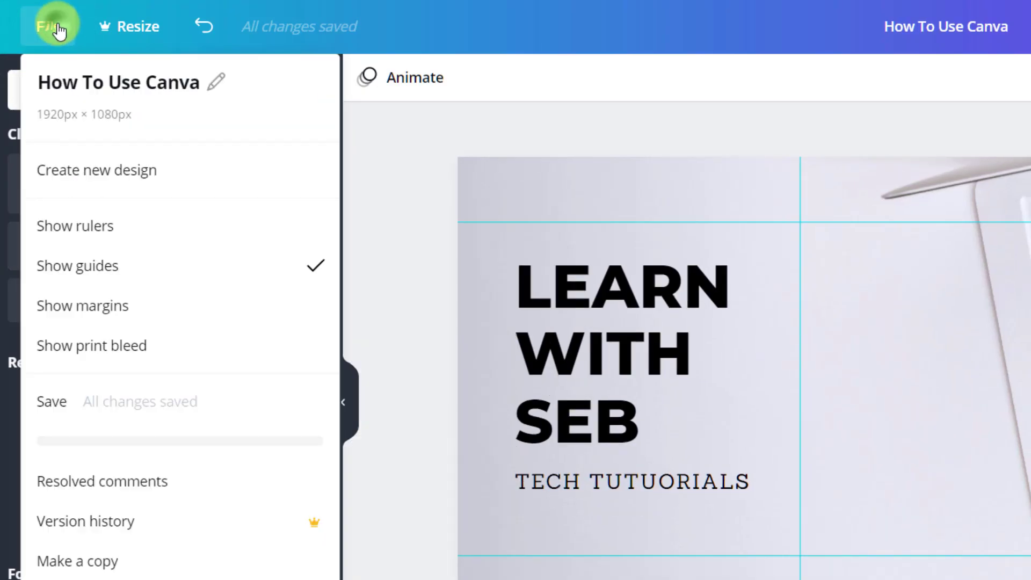
click(82, 267)
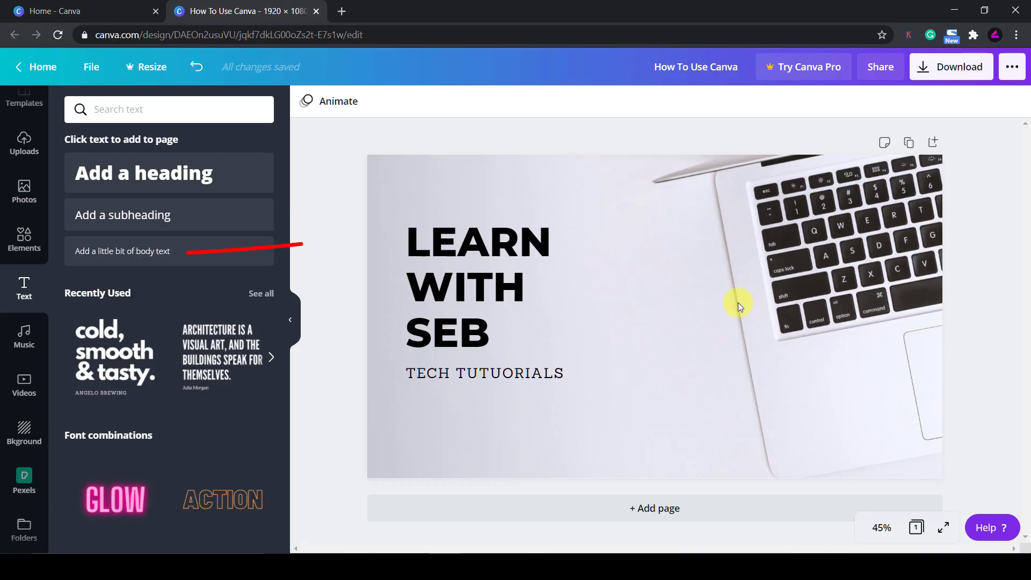
- Add a square shape over the title and enlarge it to 698×698
click(15, 252)
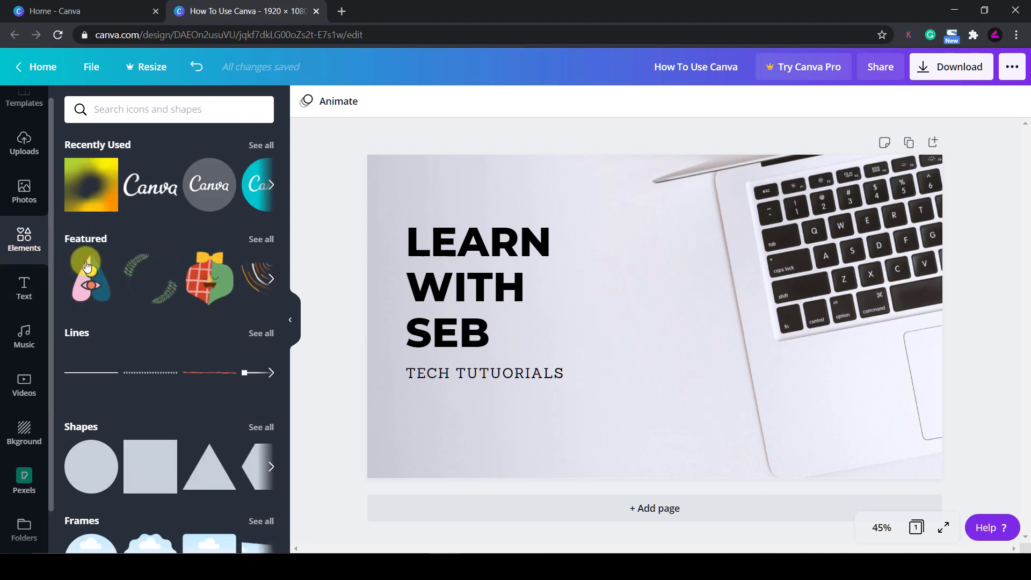
scroll(98, 386, down, 1)
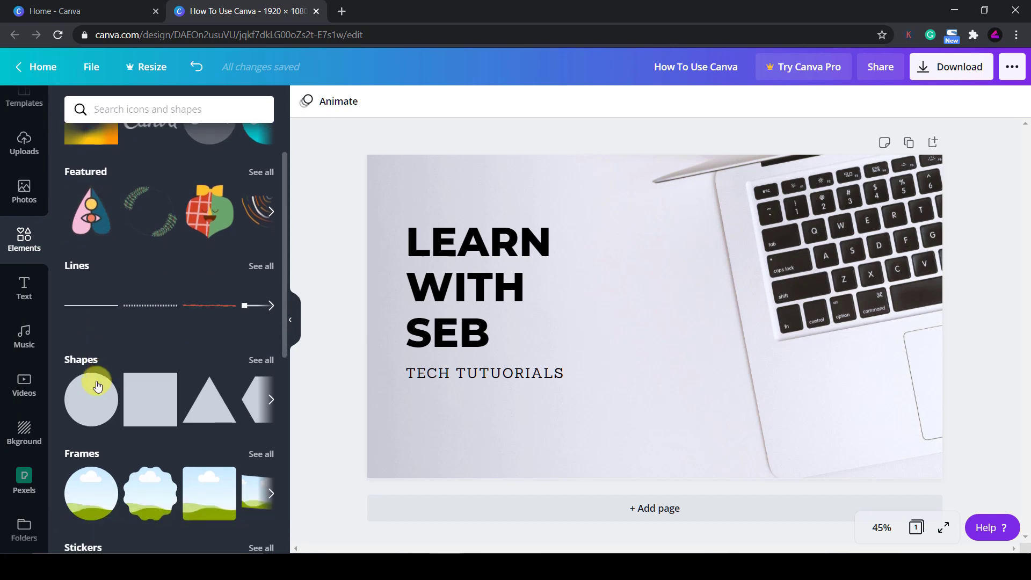
click(144, 411)
drag(660, 305, 493, 281)
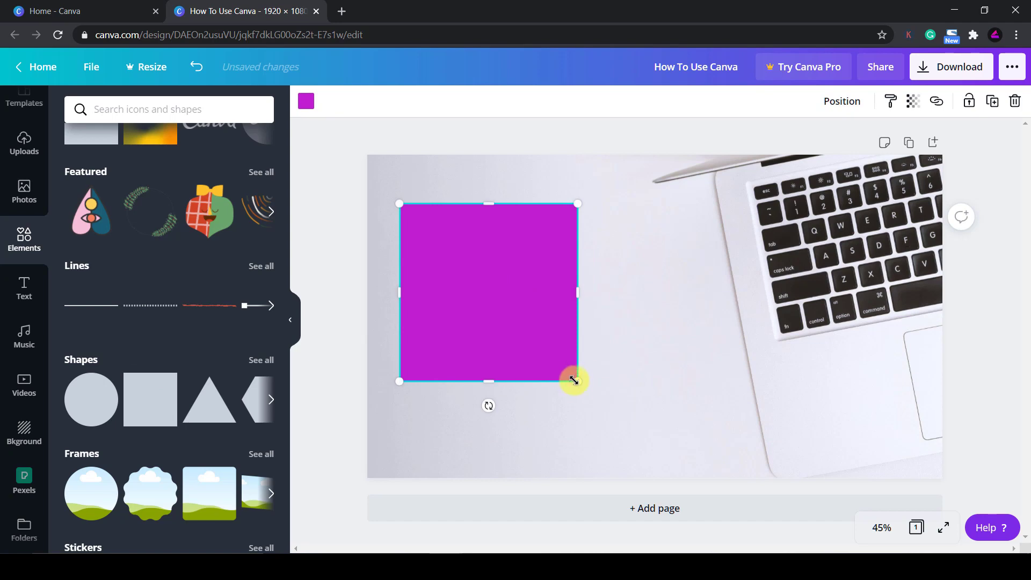
drag(583, 386, 614, 417)
- Fill the square near-black and send it behind the heading text
click(307, 103)
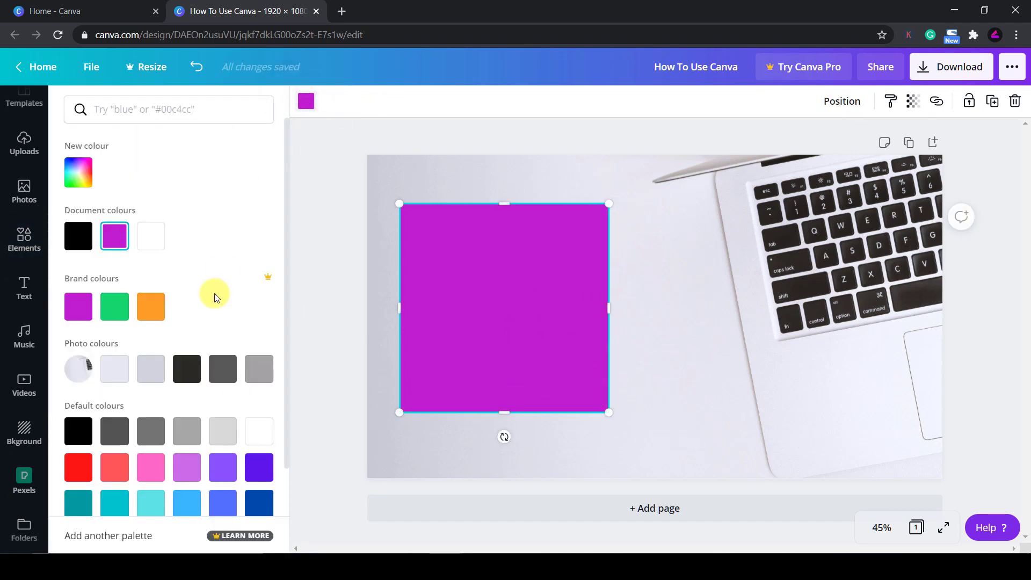
click(220, 376)
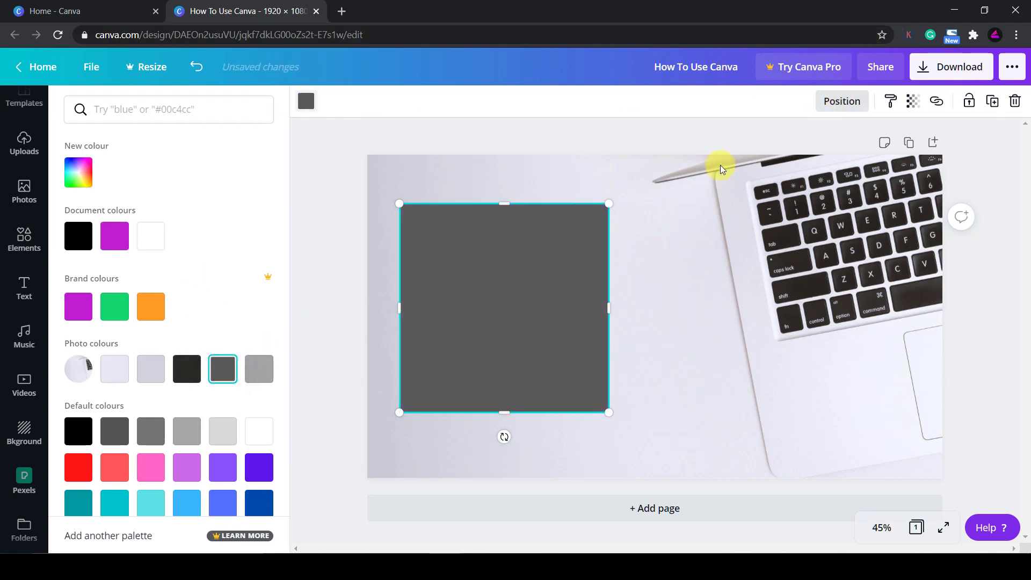
click(187, 373)
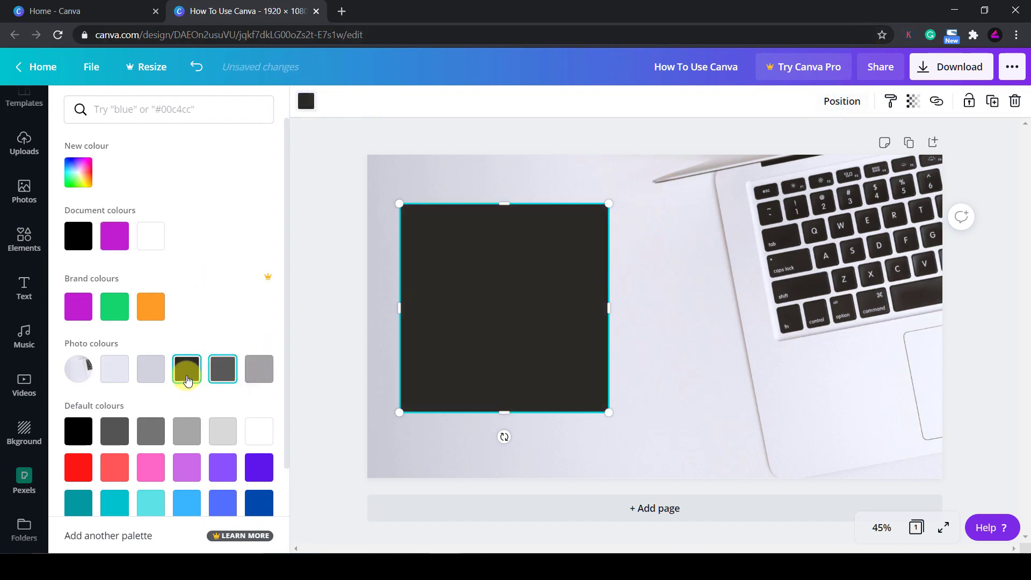
click(815, 103)
click(783, 144)
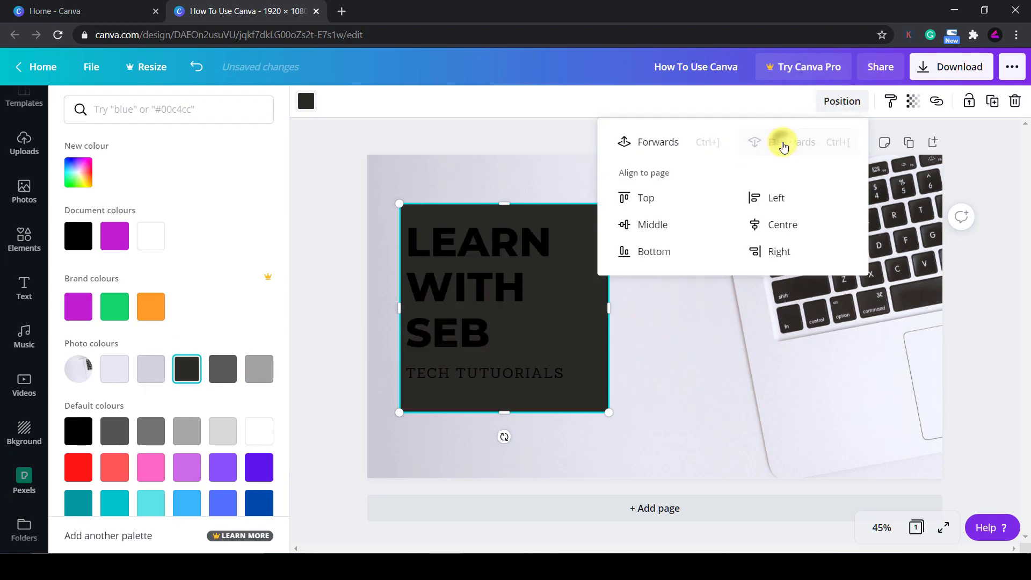
- Make the LEARN WITH SEB heading white
click(481, 314)
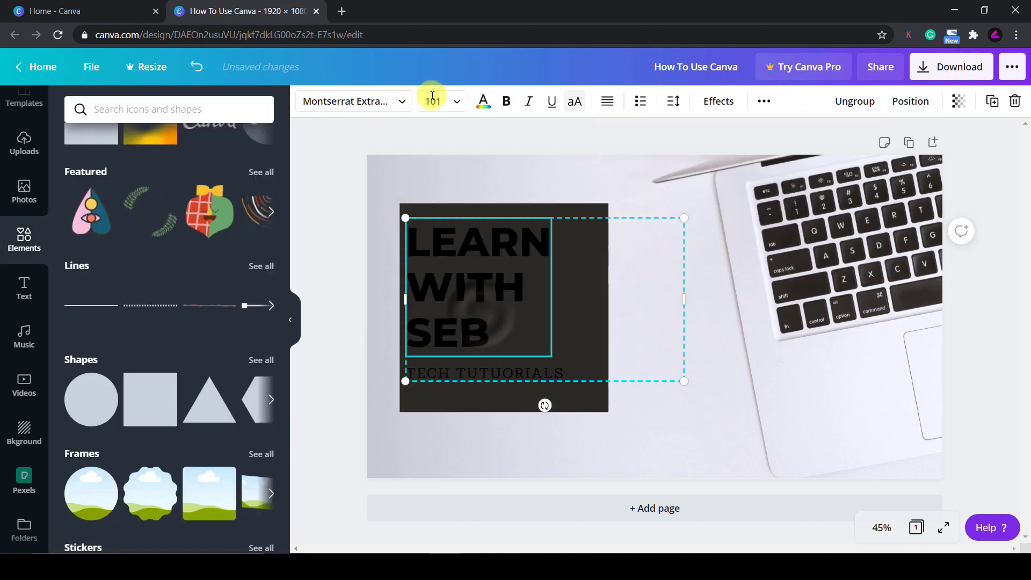
click(483, 102)
click(150, 237)
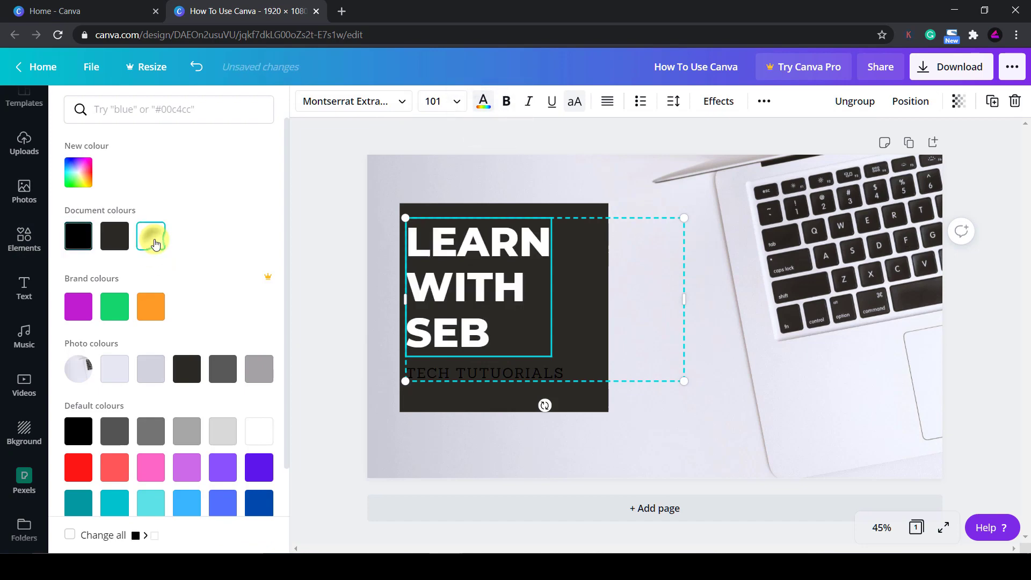
- Make the TECH TUTUORIALS subtitle white
click(517, 376)
click(515, 375)
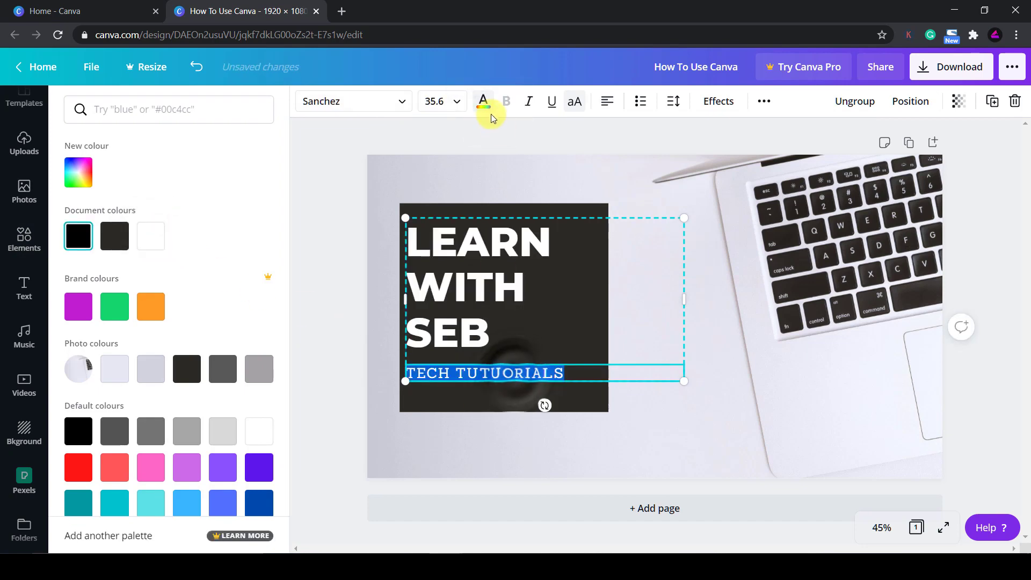
click(152, 239)
click(464, 133)
click(472, 145)
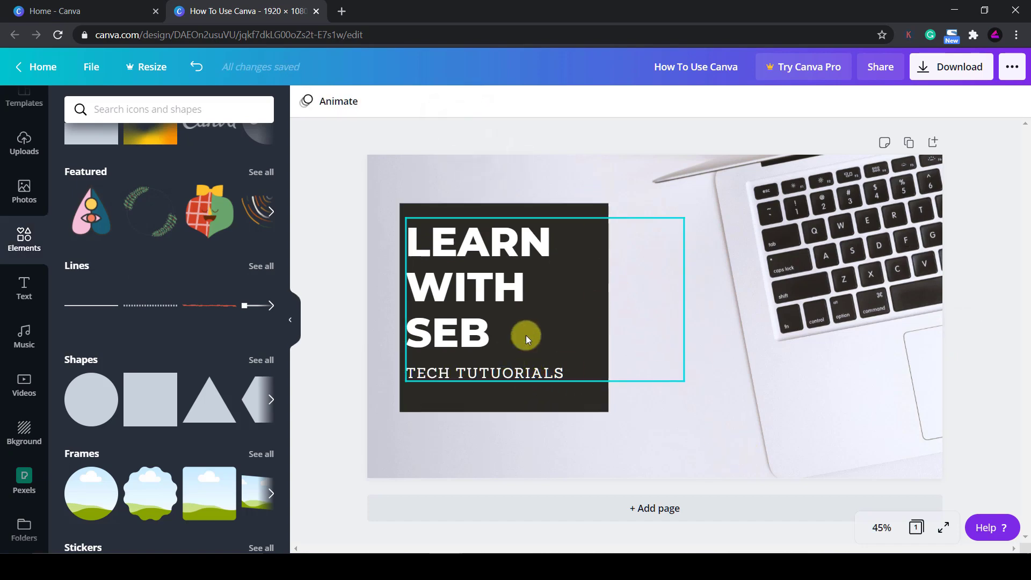
- Reposition the heading text block inside the dark box
drag(482, 289, 513, 305)
mouse_move(495, 225)
mouse_down()
mouse_move(451, 251)
mouse_move(483, 216)
mouse_move(505, 224)
mouse_up()
drag(525, 292, 511, 271)
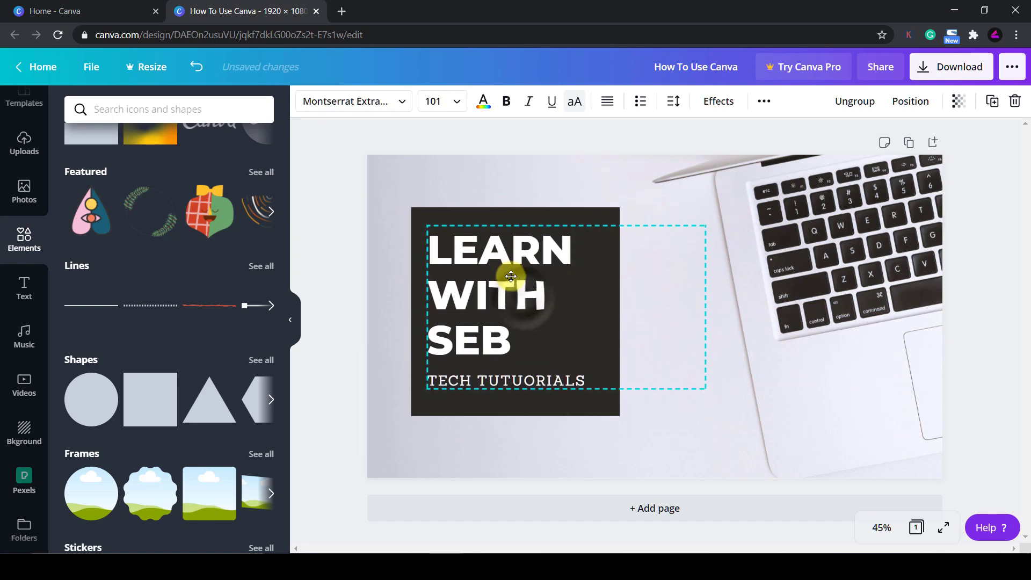
click(648, 427)
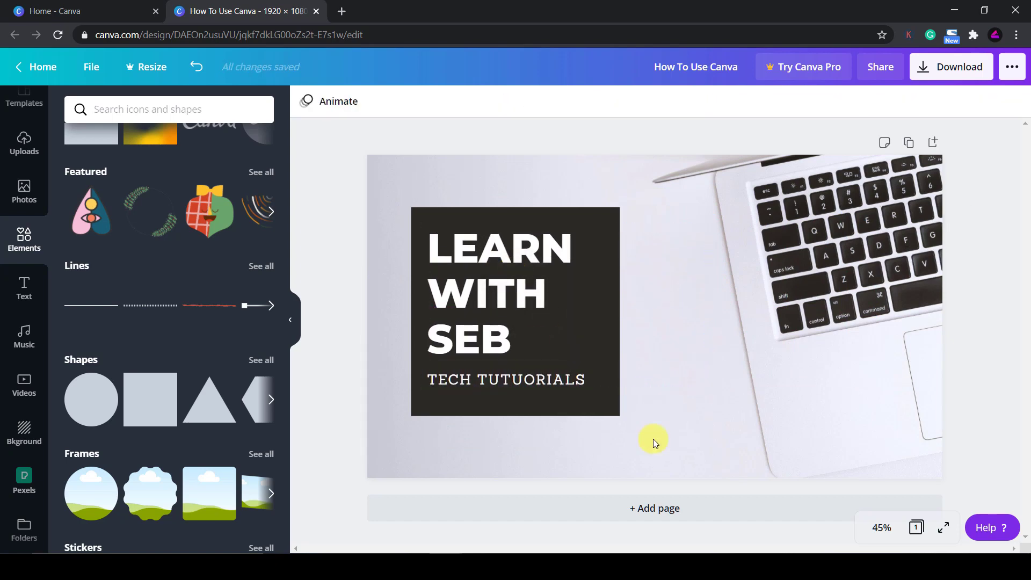
- Group the dark box with its text, move it left on the page, then ungroup and fine-tune positions
drag(681, 436, 435, 200)
click(863, 109)
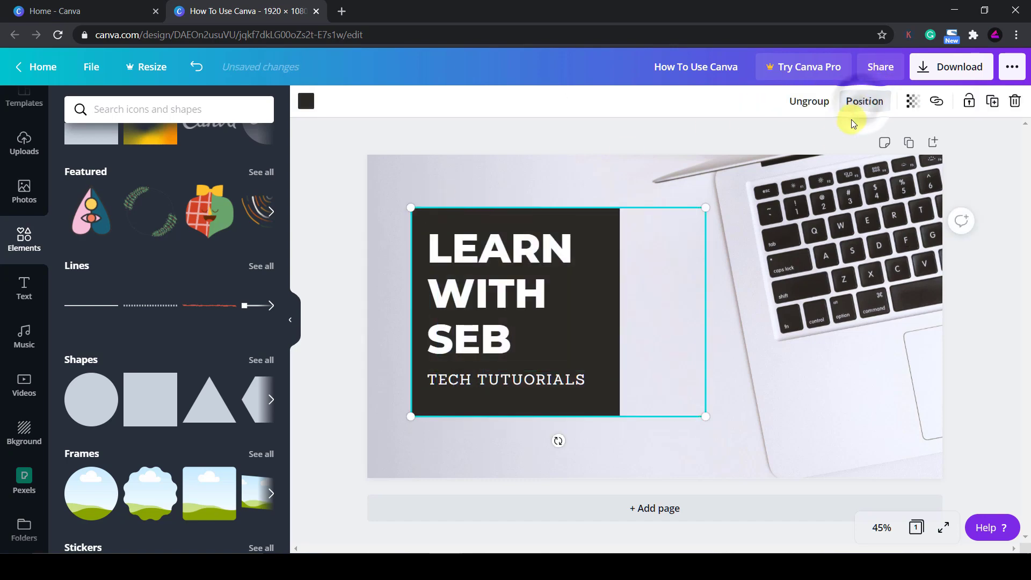
drag(611, 325, 637, 319)
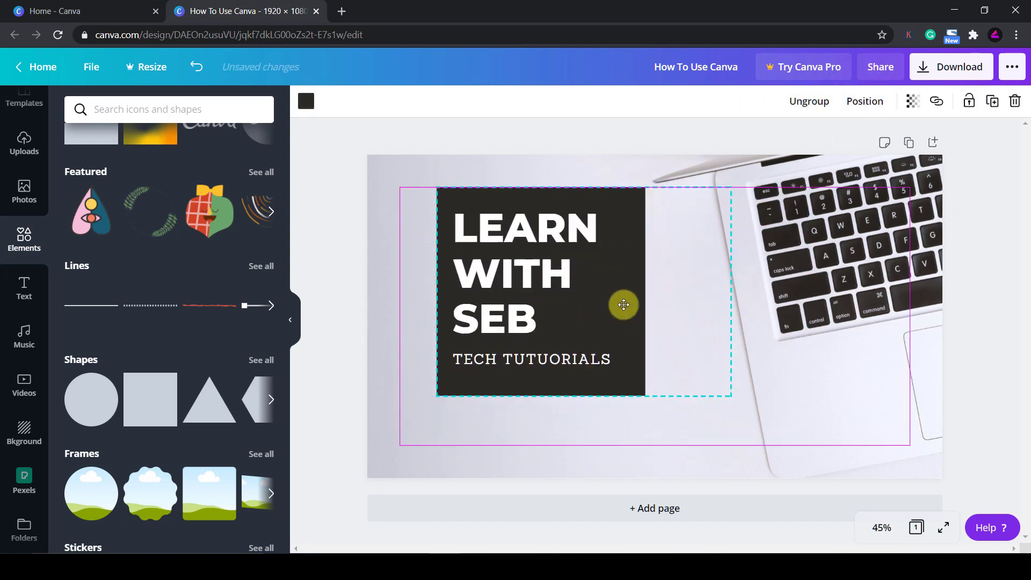
mouse_move(618, 306)
mouse_down()
mouse_move(647, 338)
mouse_move(612, 324)
mouse_up()
click(799, 102)
mouse_move(520, 287)
mouse_down()
mouse_move(553, 280)
mouse_move(534, 288)
mouse_move(532, 277)
mouse_up()
mouse_move(621, 258)
mouse_down()
mouse_move(603, 253)
mouse_move(617, 243)
mouse_up()
click(678, 427)
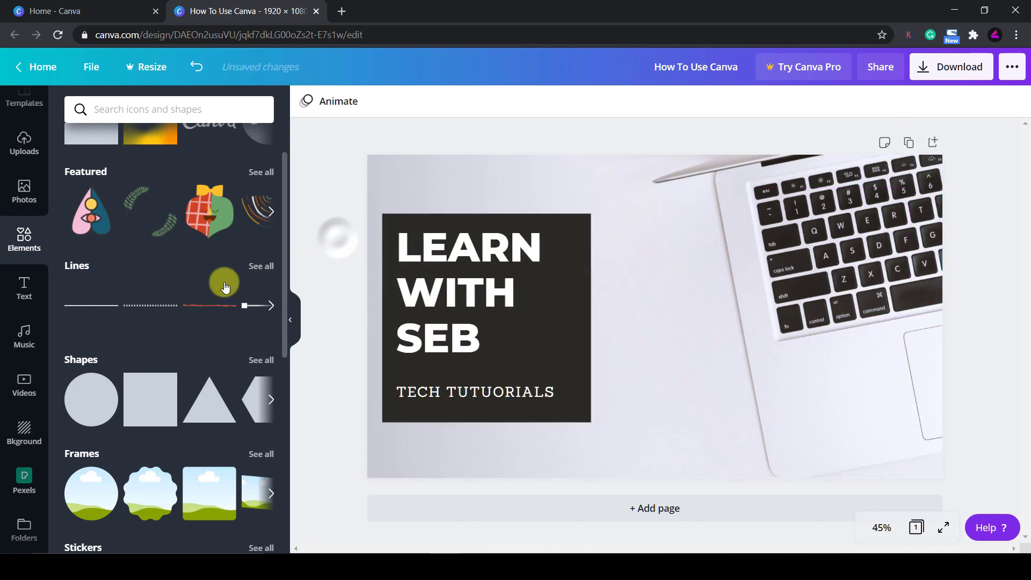
- Add a phone-shaped frame beside the dark panel, enlarged to 353 × 698 to match its height
scroll(69, 304, down, 4)
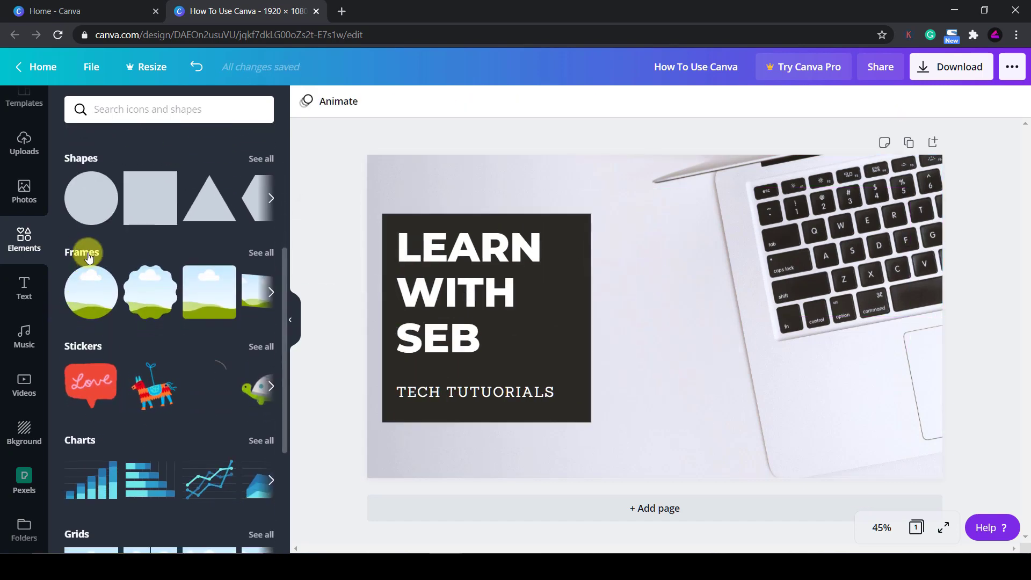
click(89, 258)
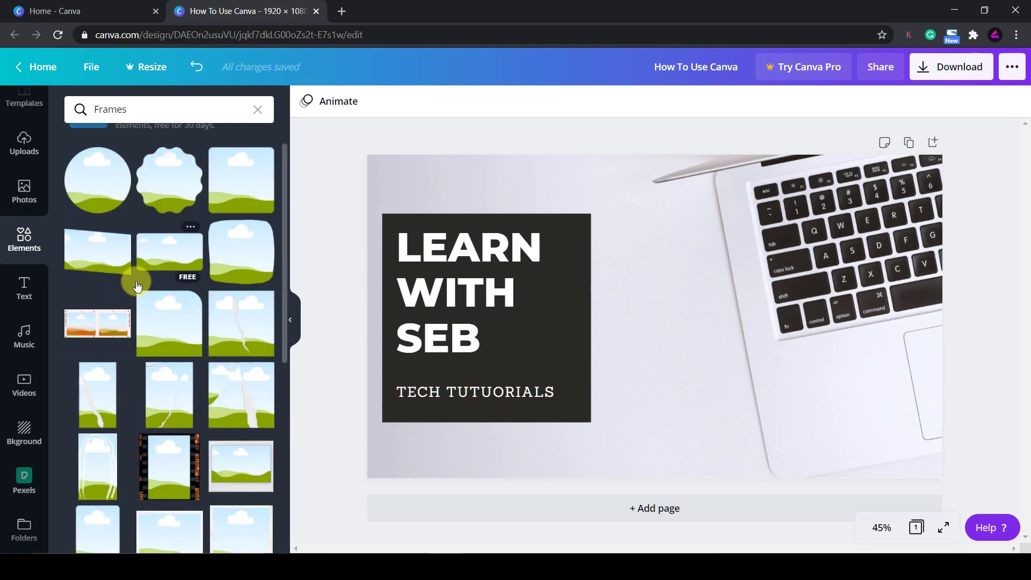
scroll(138, 287, down, 5)
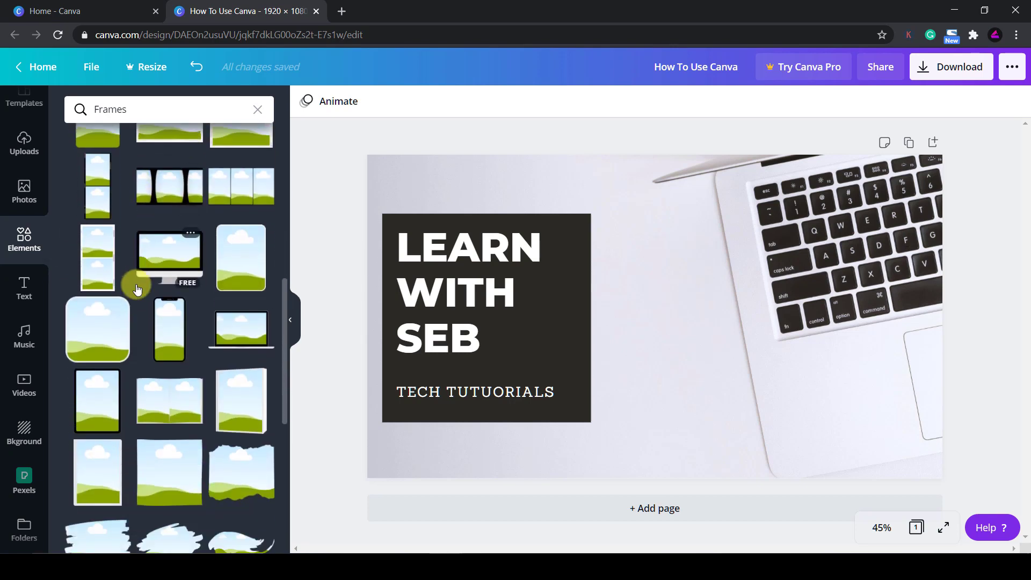
click(169, 329)
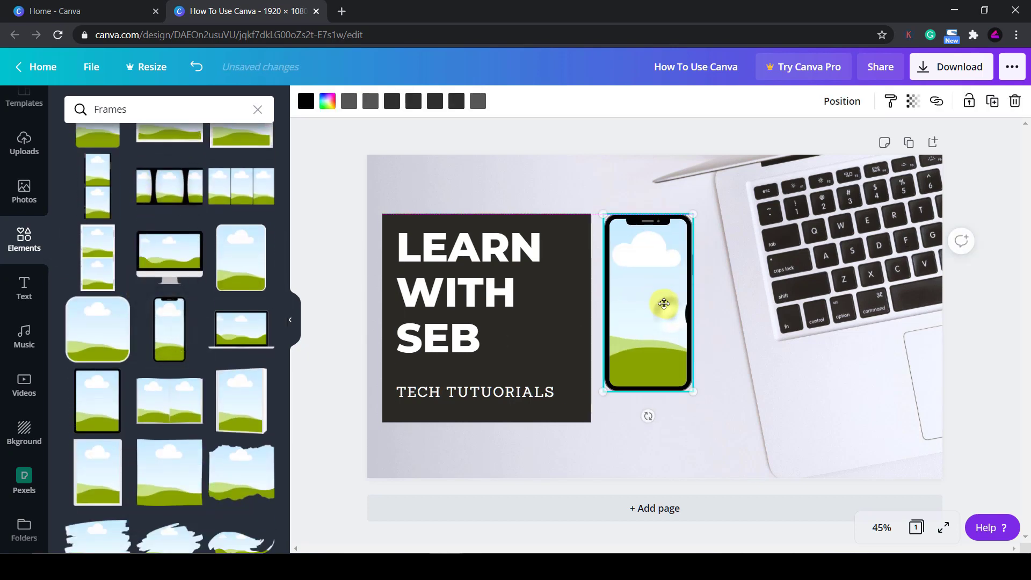
drag(664, 304, 661, 304)
drag(708, 410, 718, 422)
click(558, 461)
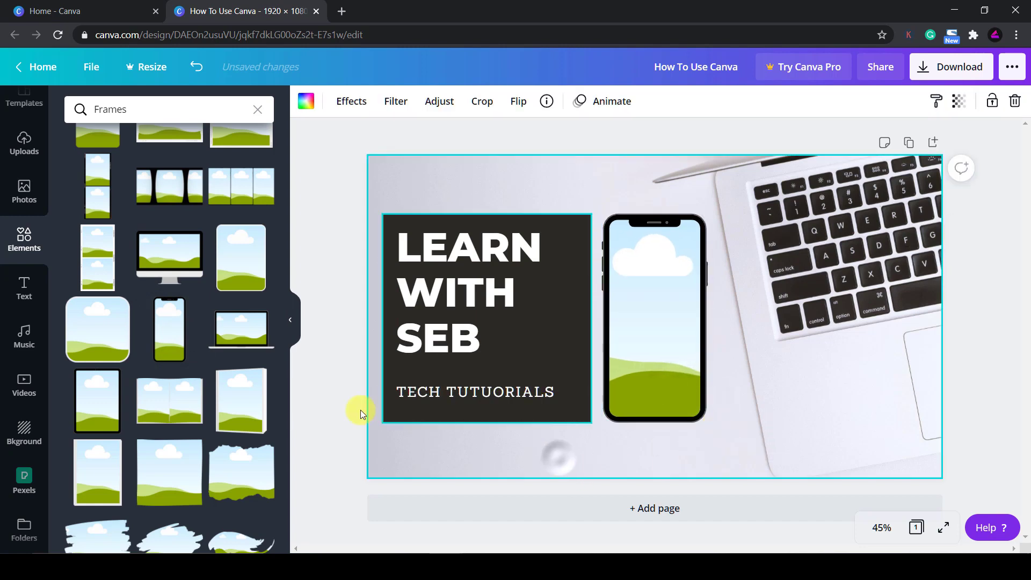
- Drag stock photos into the phone frame, ending with the woman's portrait
click(11, 211)
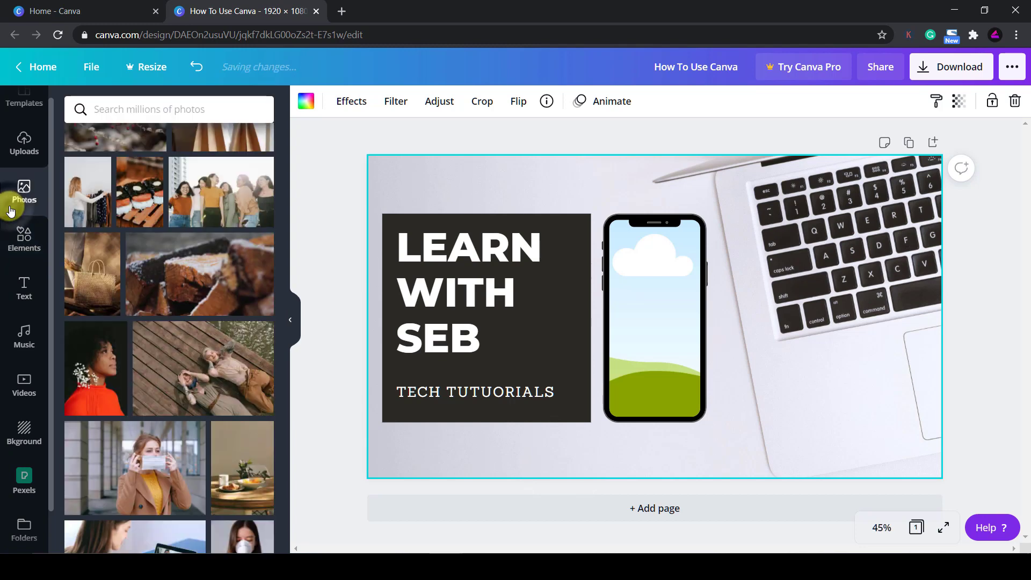
scroll(161, 322, down, 3)
drag(108, 301, 661, 322)
scroll(150, 371, down, 4)
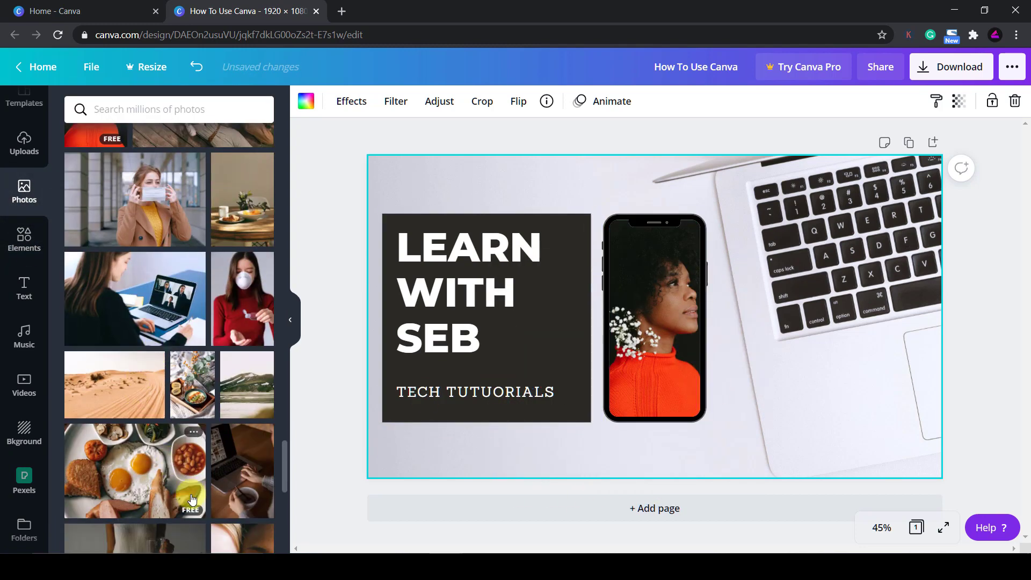
drag(247, 385, 654, 311)
scroll(177, 355, down, 3)
drag(204, 304, 571, 311)
- Crop the portrait in the frame, shifting and enlarging it so her face is centred
double_click(644, 311)
click(722, 447)
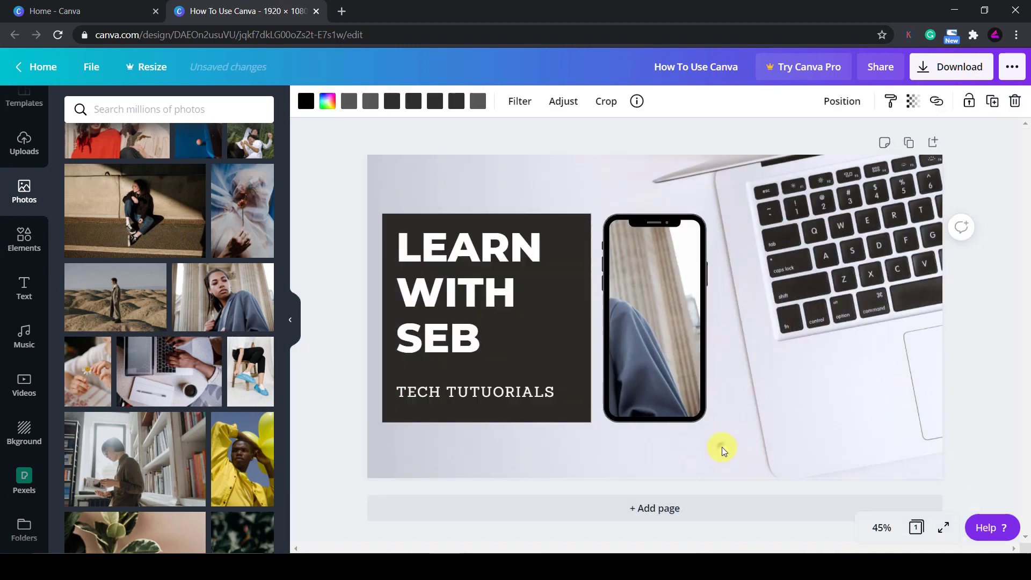
double_click(630, 344)
drag(630, 343, 736, 325)
drag(794, 217, 877, 167)
drag(669, 307, 656, 329)
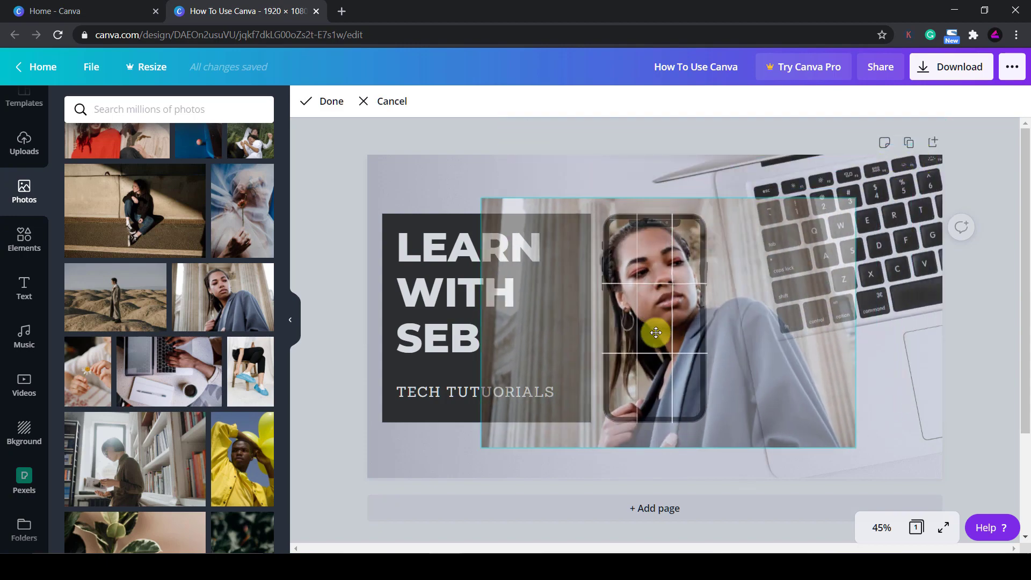
click(594, 166)
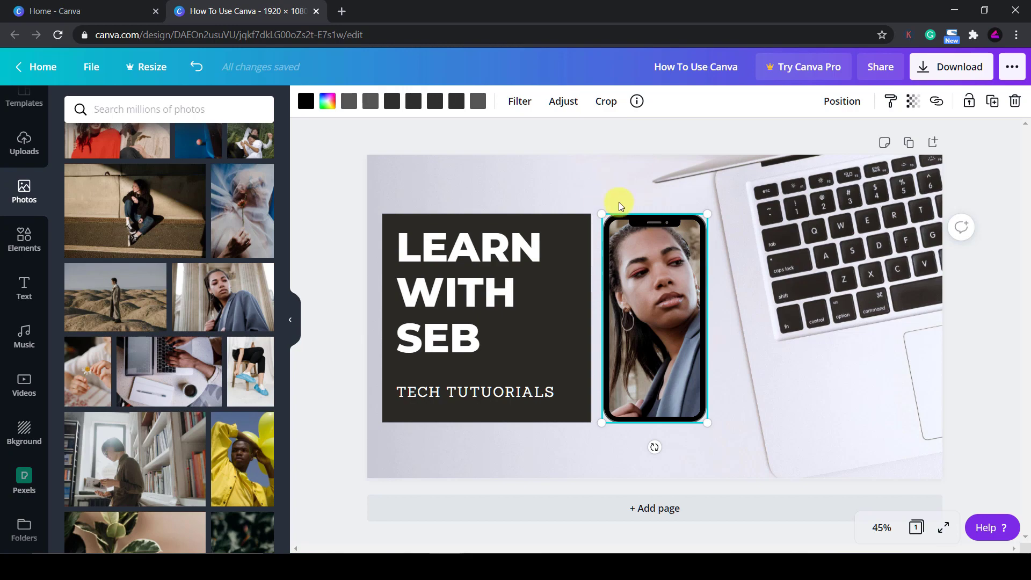
- Add the PEACE OUT sticker, shrink it and place it at the lower right over the laptop
click(12, 246)
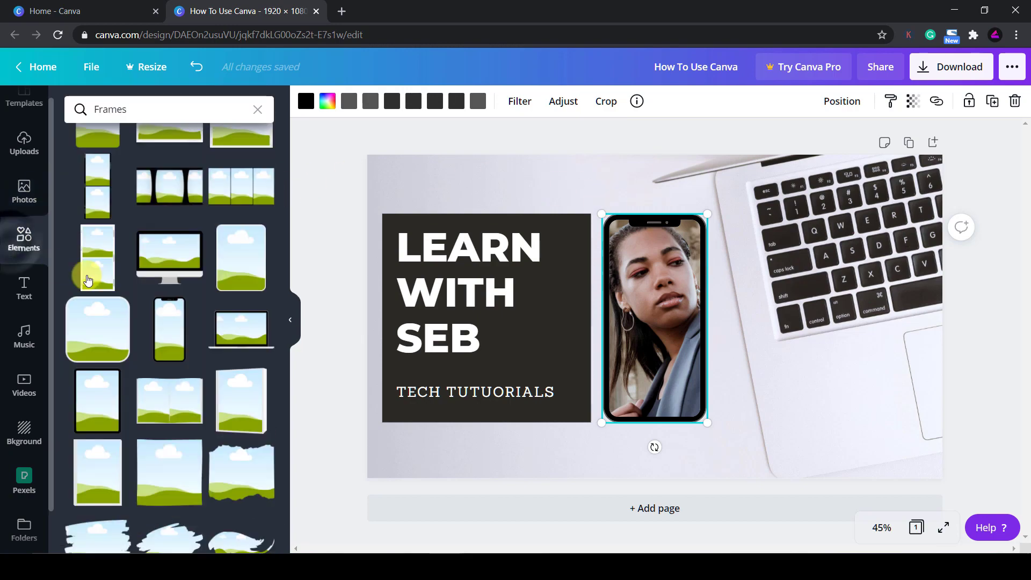
click(256, 109)
click(258, 111)
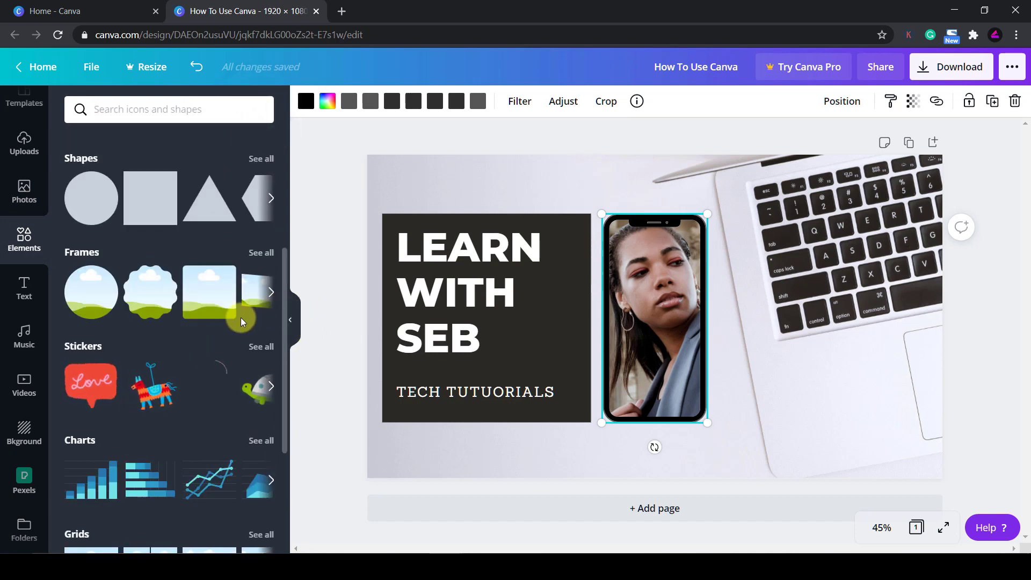
scroll(242, 317, down, 1)
click(276, 329)
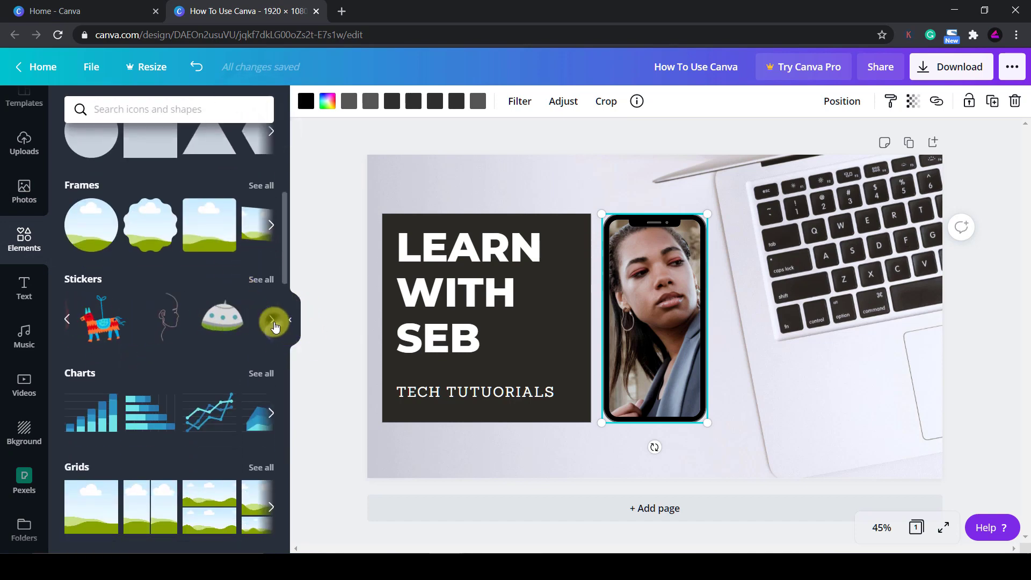
click(199, 336)
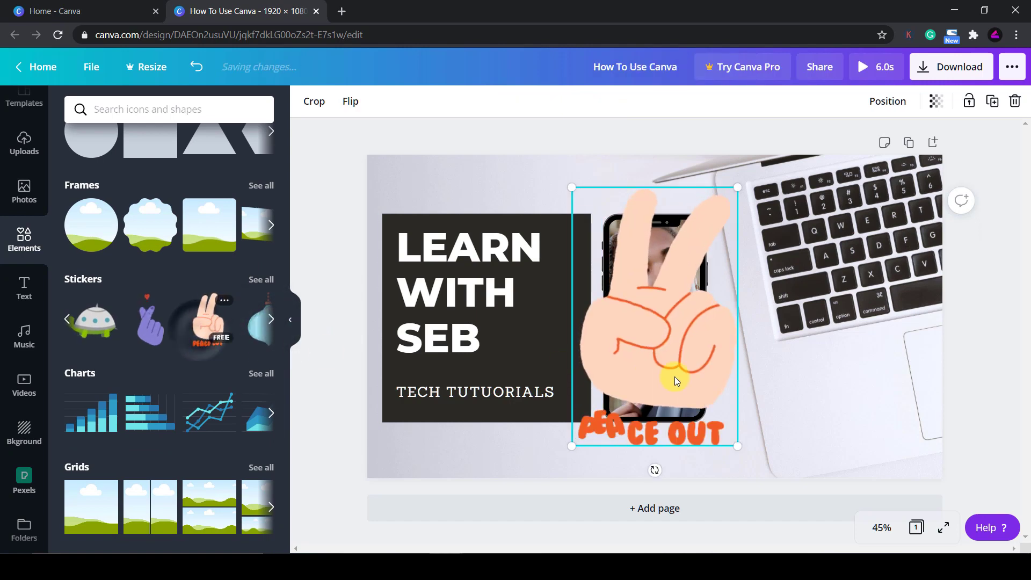
drag(572, 187, 731, 314)
drag(706, 403, 819, 403)
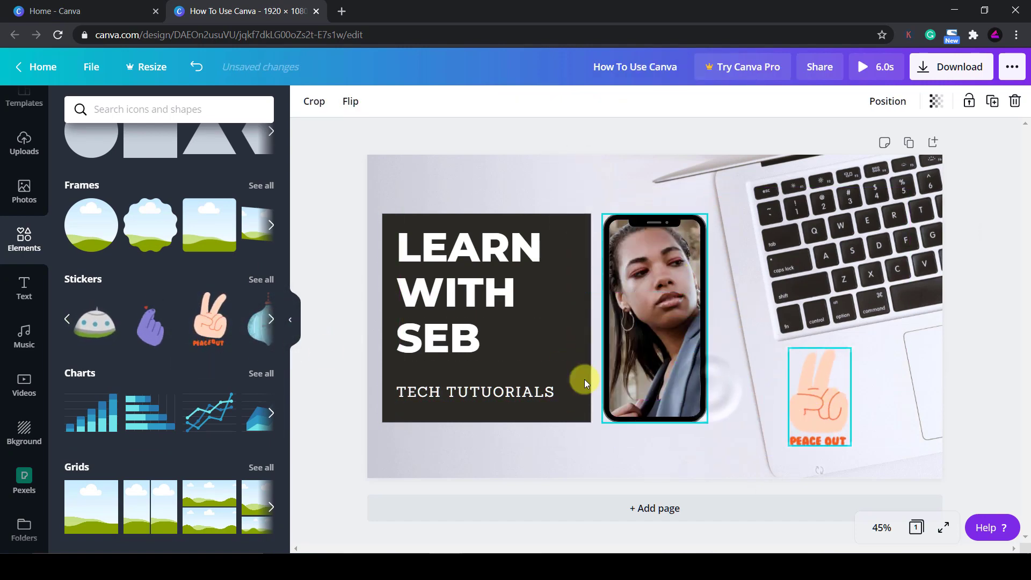
- Add a pink burst sticker centred around the phone and send it behind the phone frame
click(273, 322)
click(200, 329)
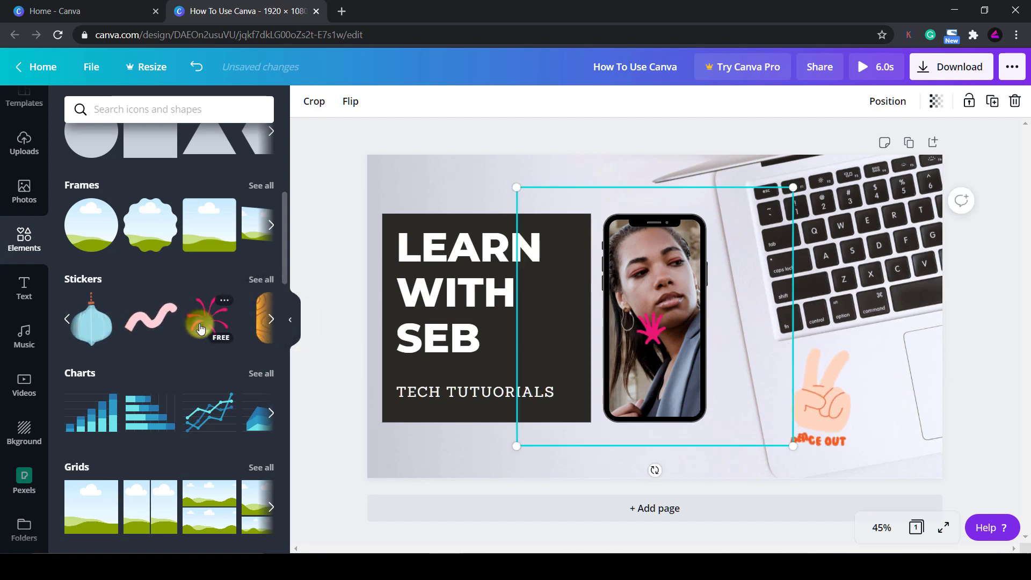
drag(633, 316, 653, 293)
click(889, 101)
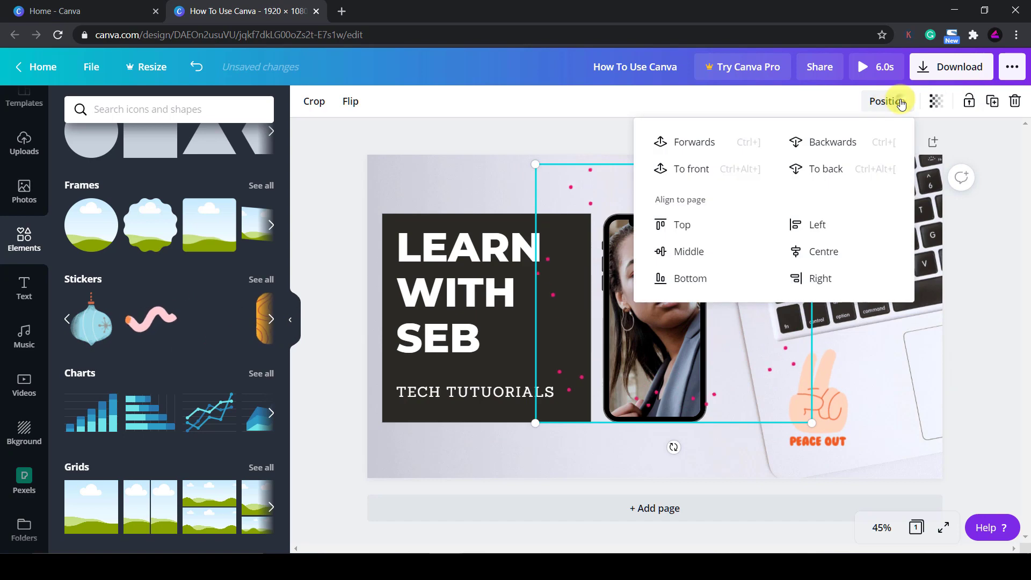
click(843, 143)
click(843, 144)
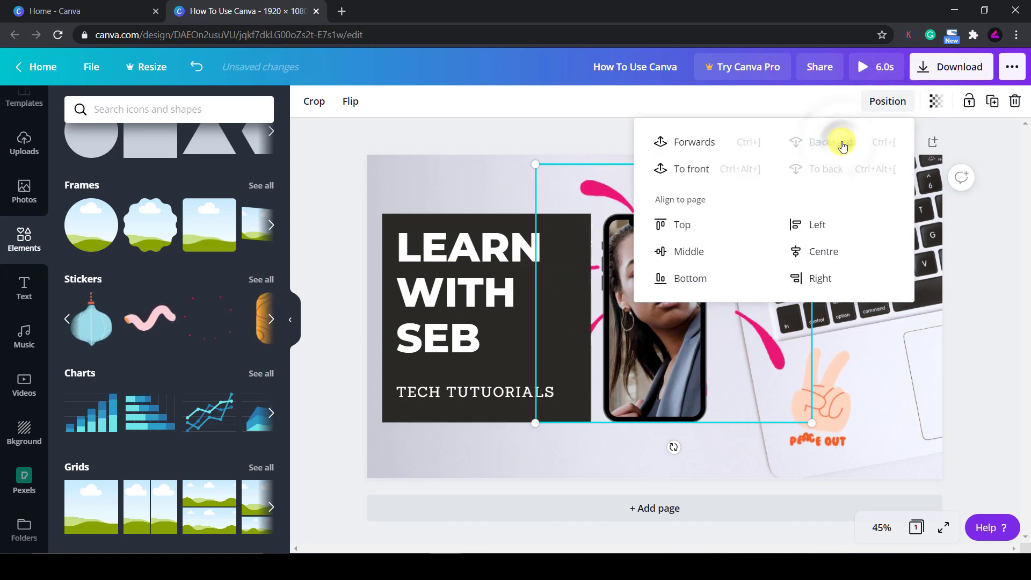
click(553, 142)
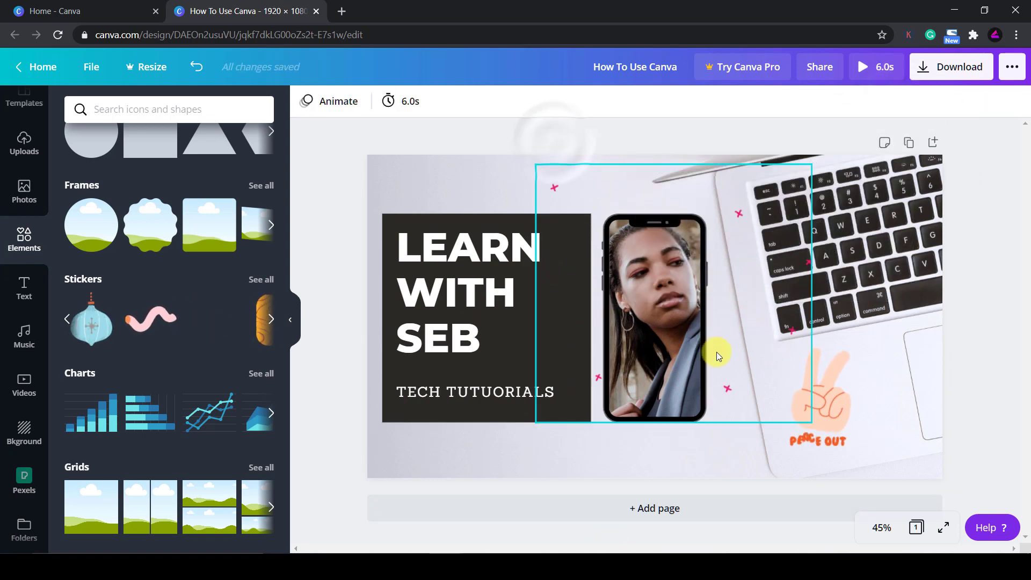
click(833, 429)
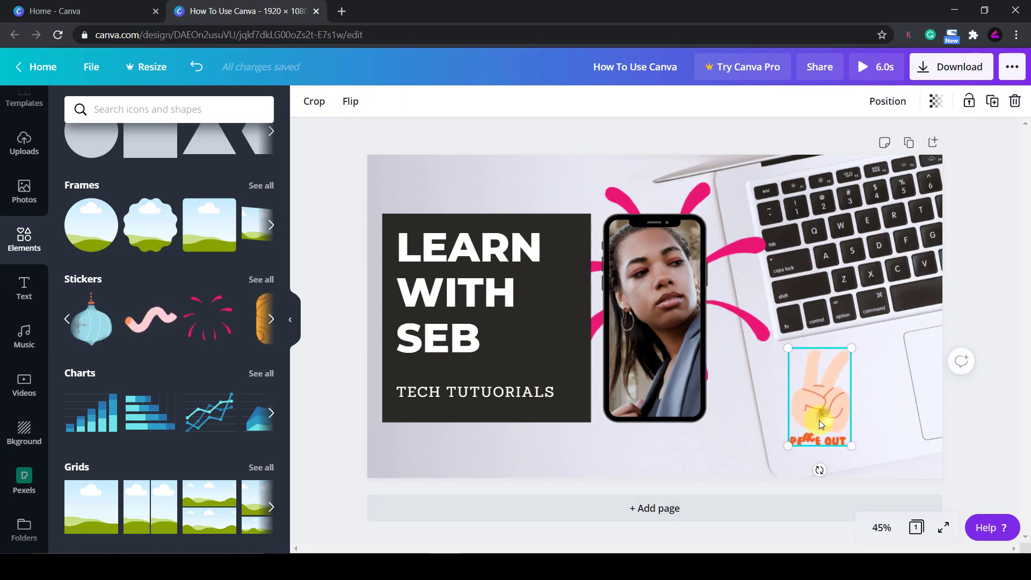
click(538, 463)
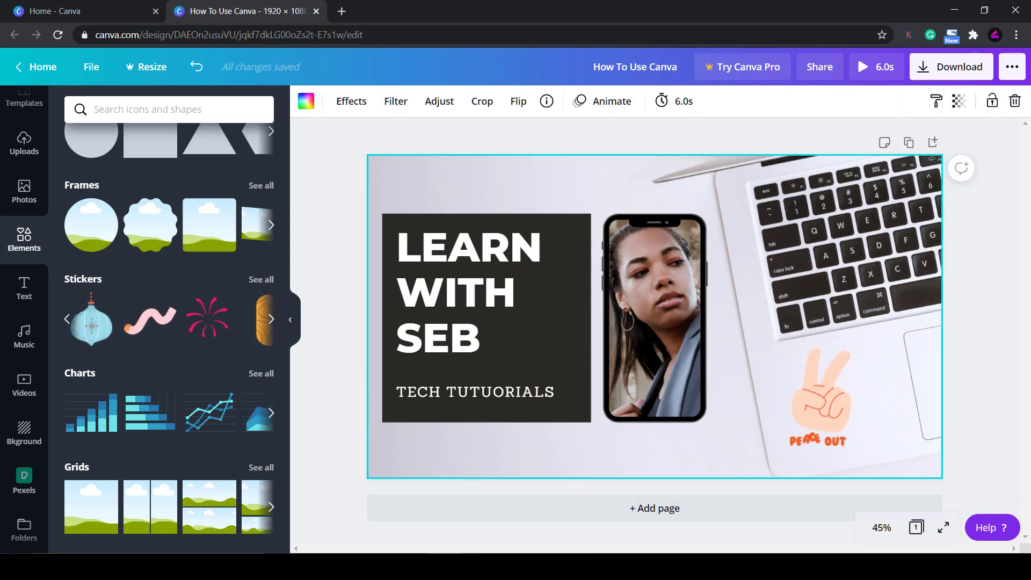
- Replace the portrait in the phone frame with the fiery orange video clip
key(Escape)
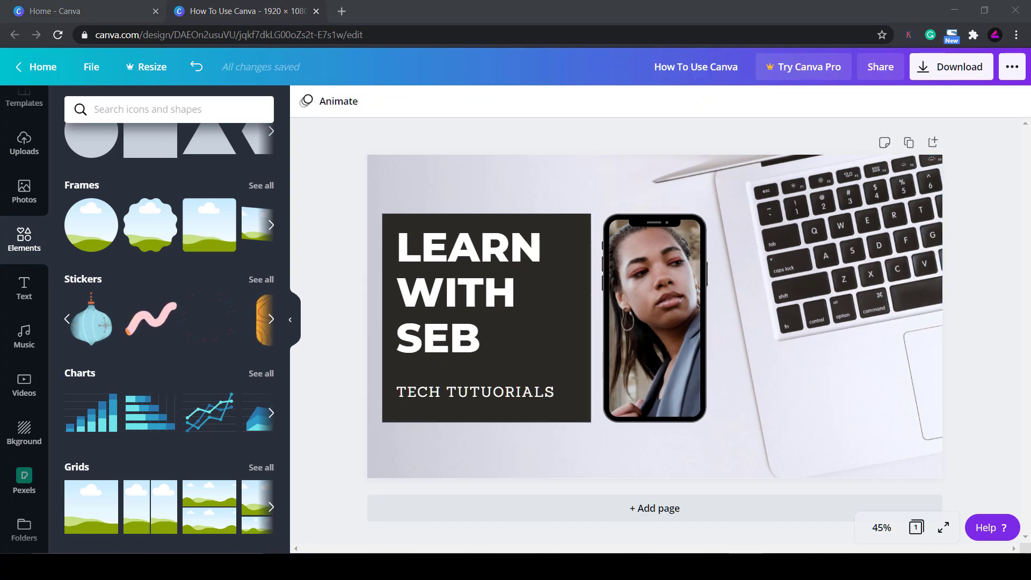
click(24, 382)
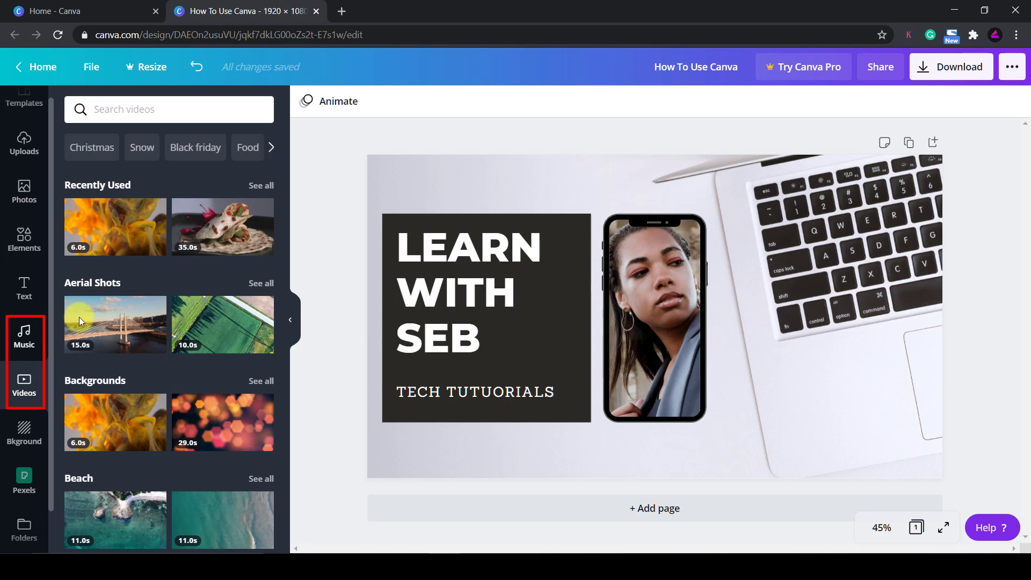
drag(113, 231, 628, 310)
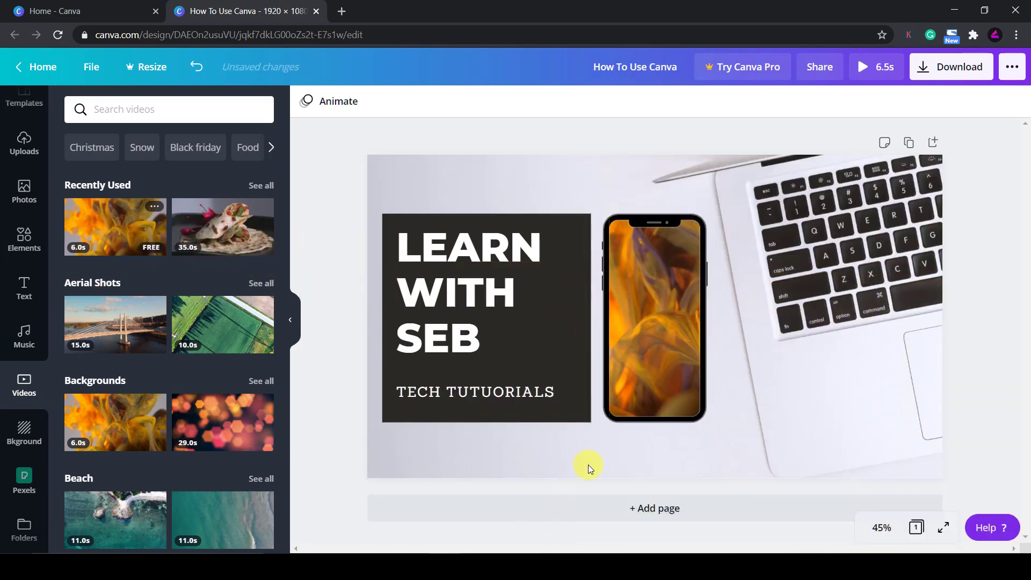
click(631, 409)
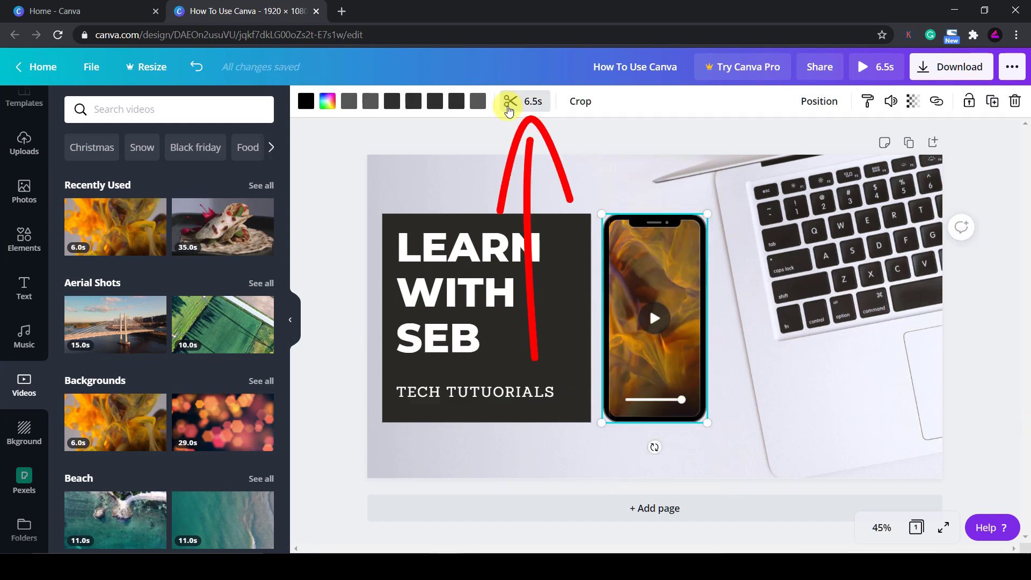
- Trim the video clip down to about 1.8 seconds
click(508, 101)
drag(349, 102, 476, 102)
drag(978, 102, 650, 102)
drag(558, 102, 439, 105)
click(306, 101)
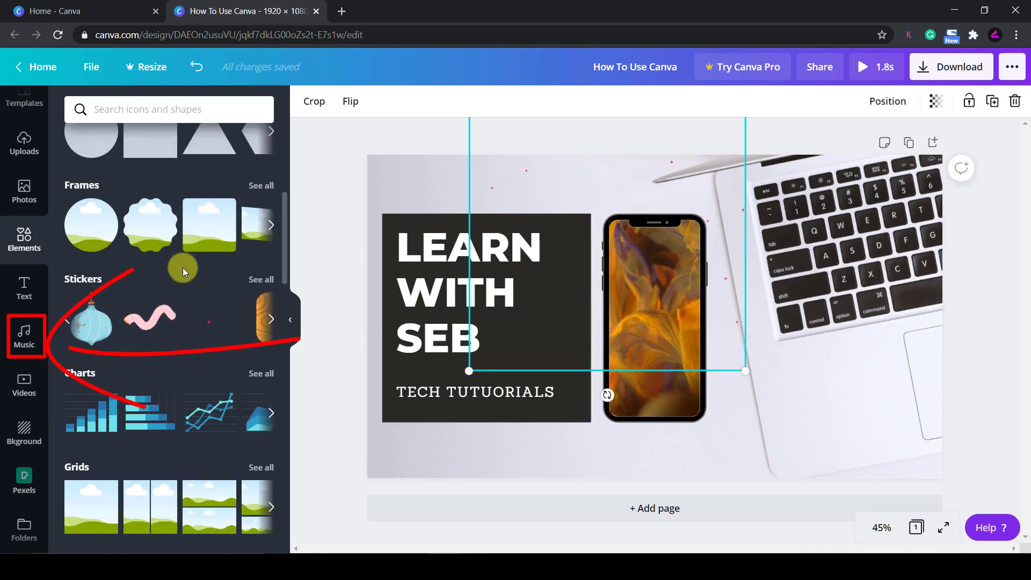
- Add the Video Game Blockbuster track from the music library, then delete it
click(25, 338)
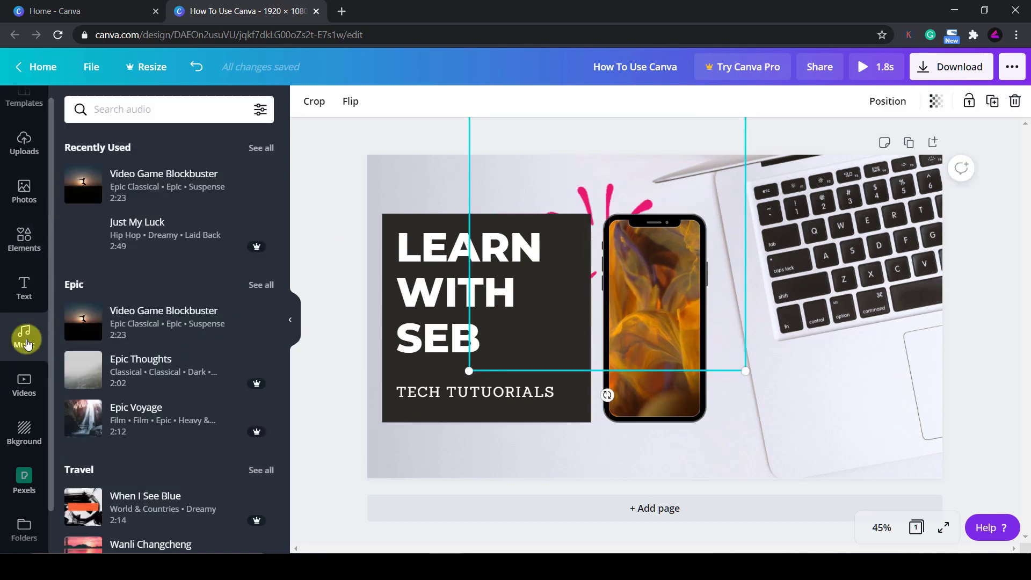
mouse_move(81, 197)
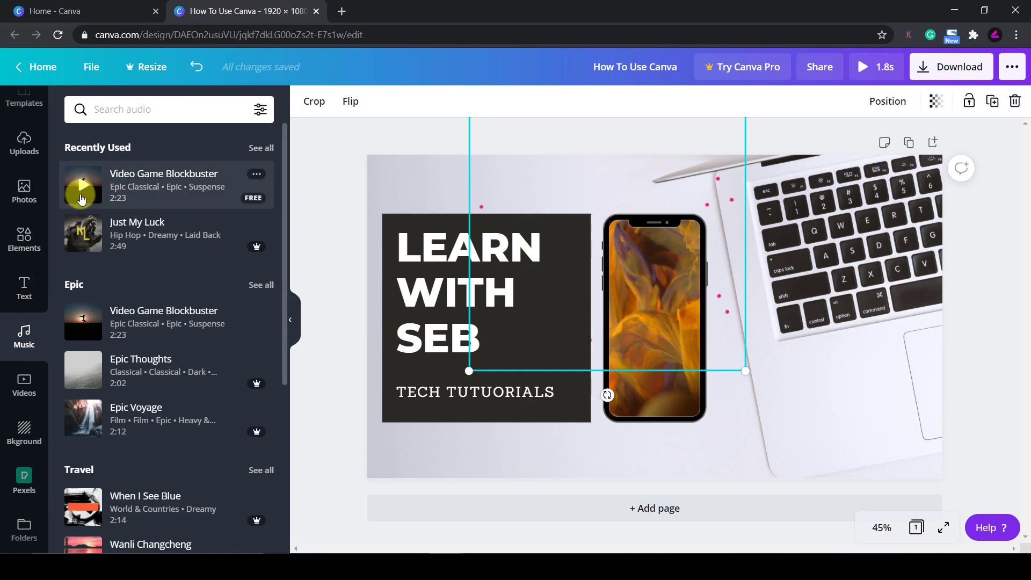
click(113, 195)
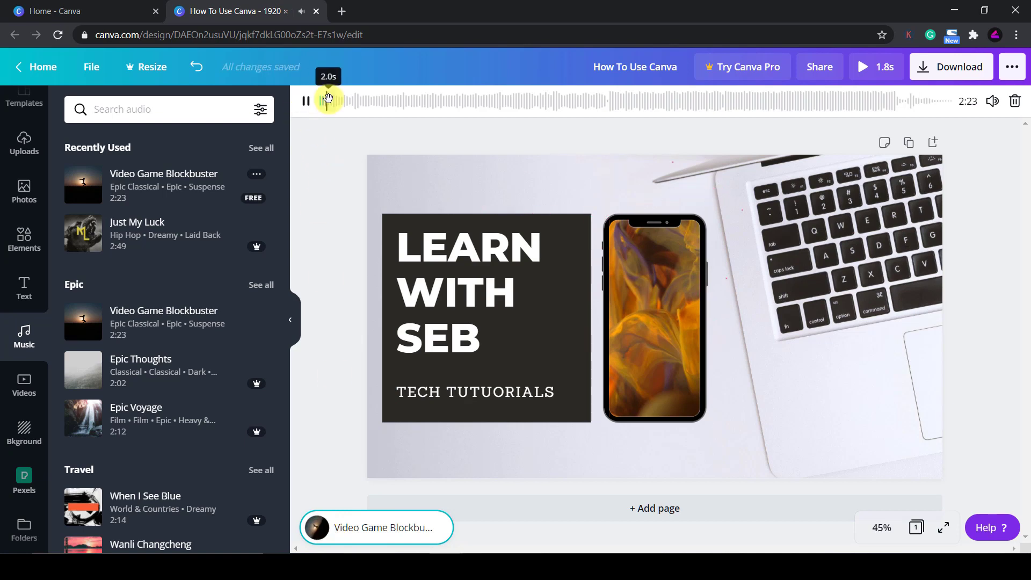
key(Delete)
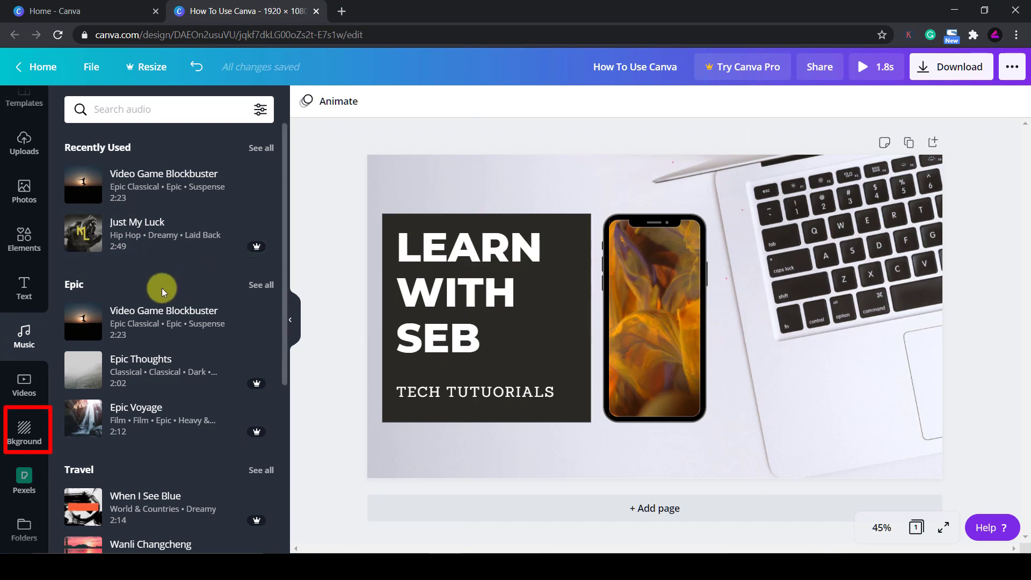
- Try sunset mountains, black marble and starry night backgrounds, then settle on the dark sand texture
click(24, 427)
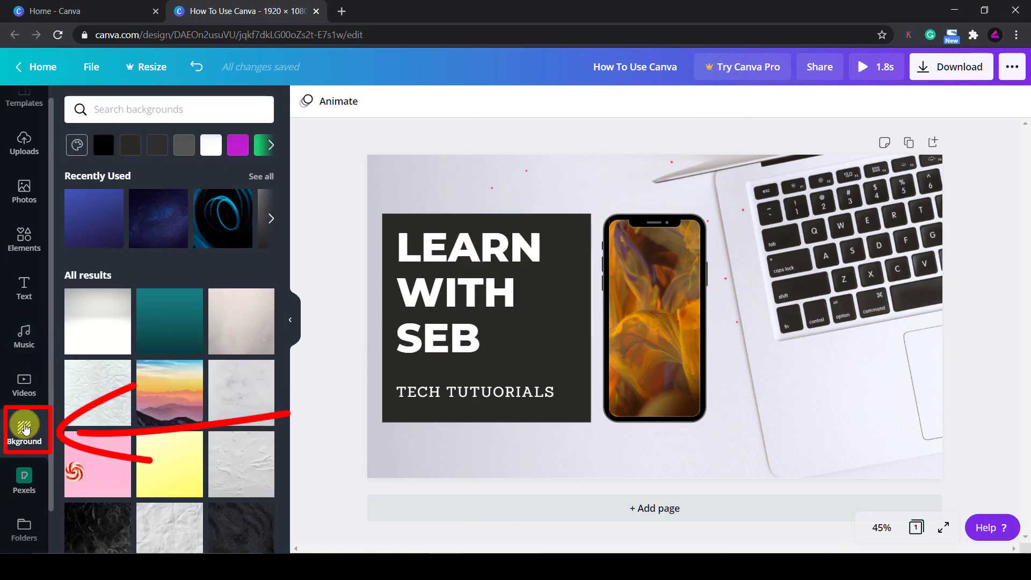
click(154, 385)
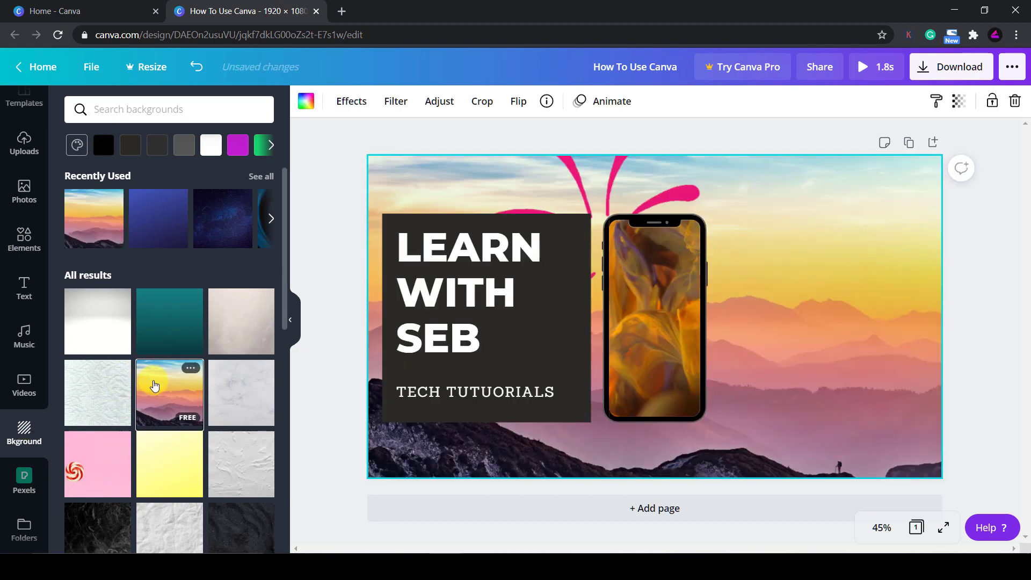
click(236, 524)
scroll(239, 499, down, 1)
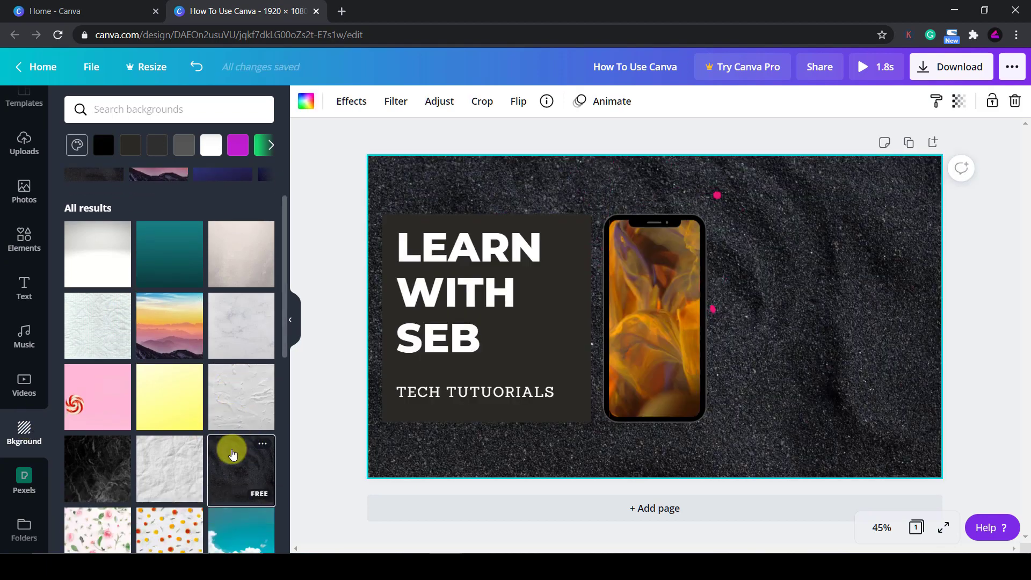
click(110, 473)
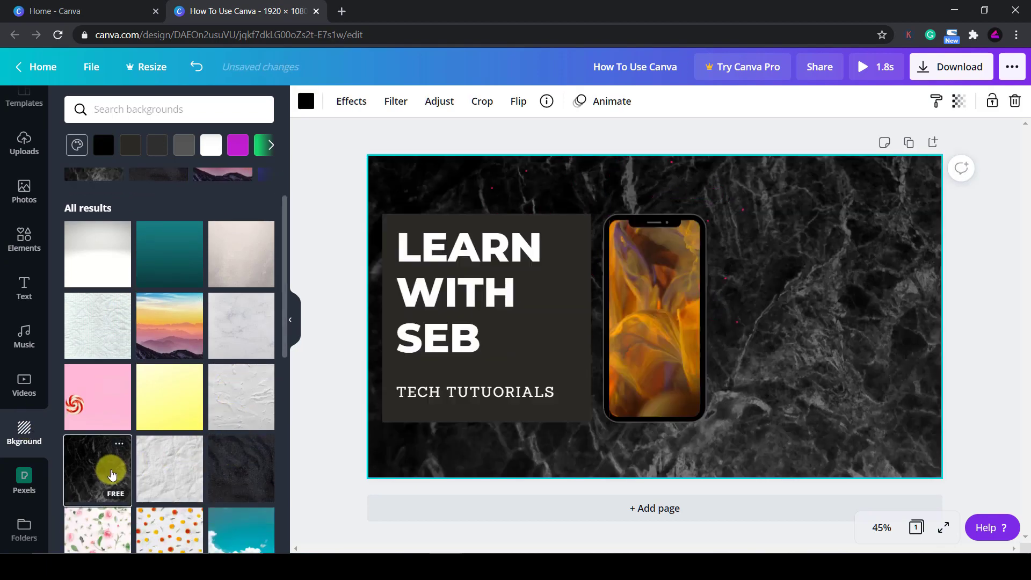
scroll(151, 473, down, 2)
click(184, 465)
click(245, 347)
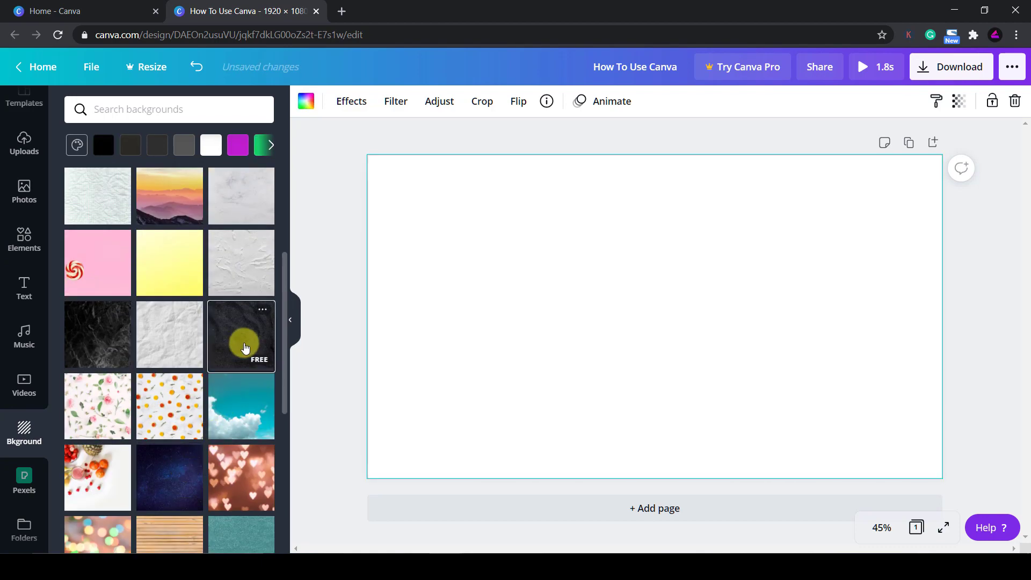
click(34, 289)
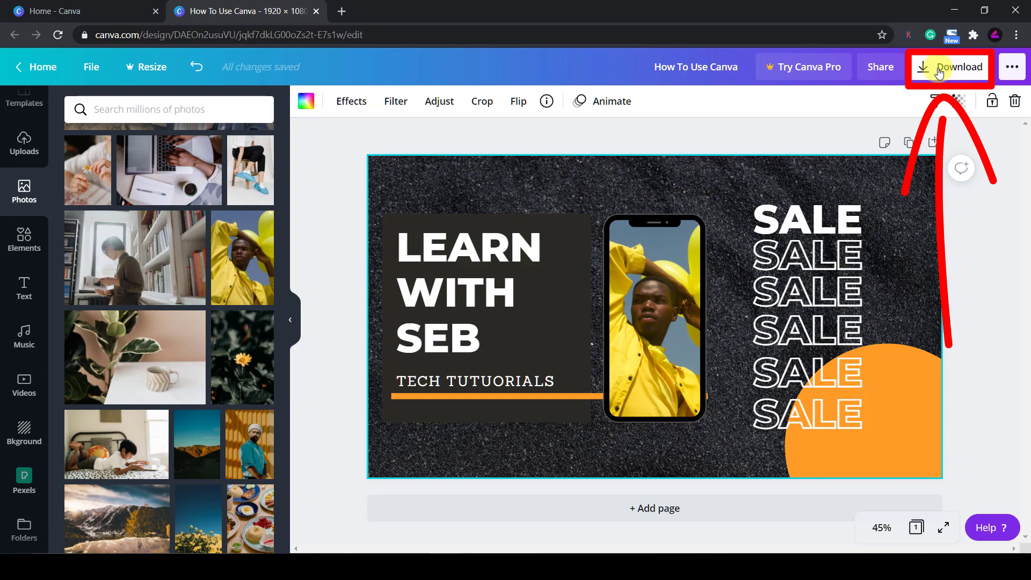
- Download the LEARN WITH SEB design as a PNG file at 1920 × 1080 px
click(939, 73)
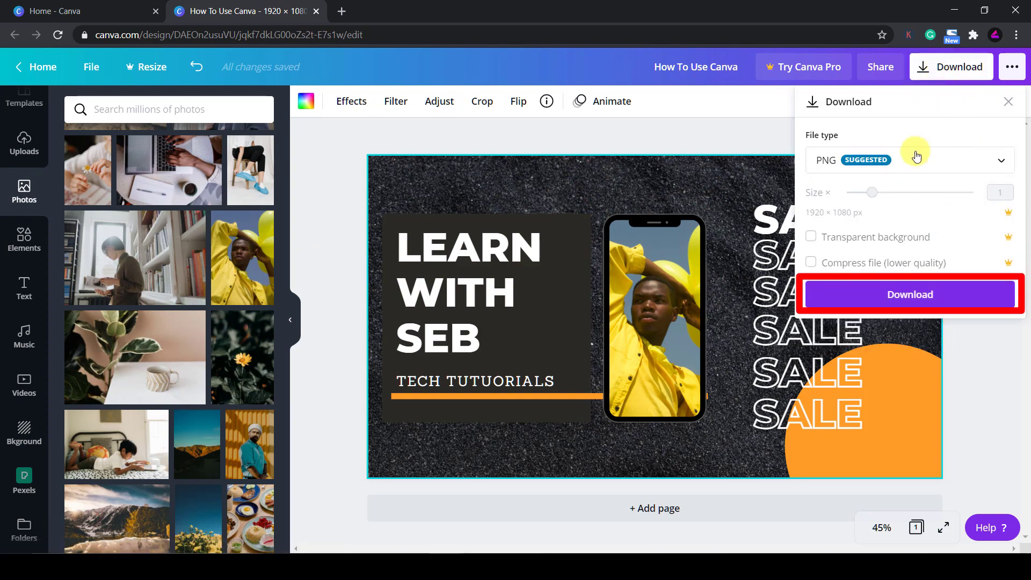
click(910, 168)
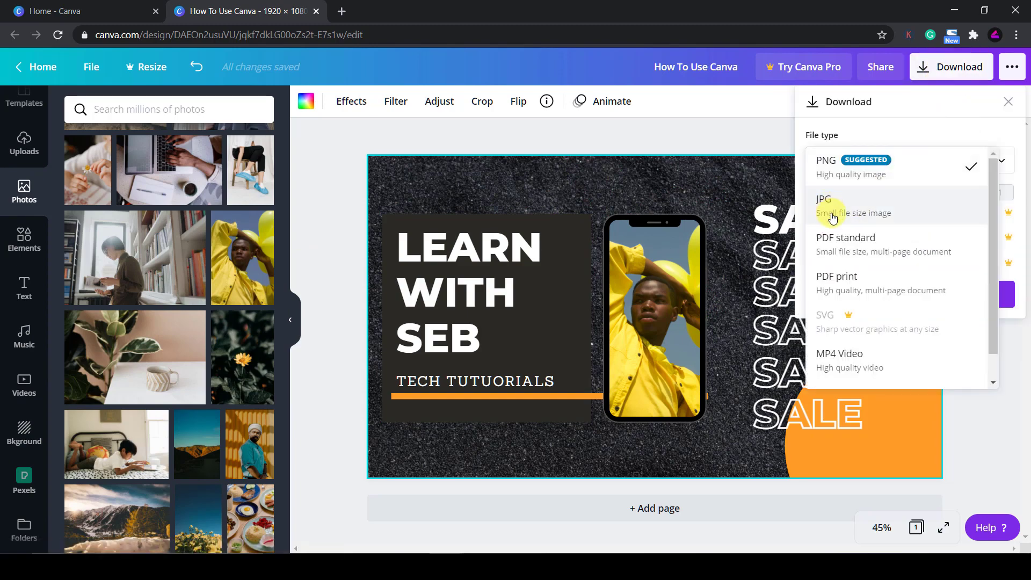
scroll(866, 337, down, 1)
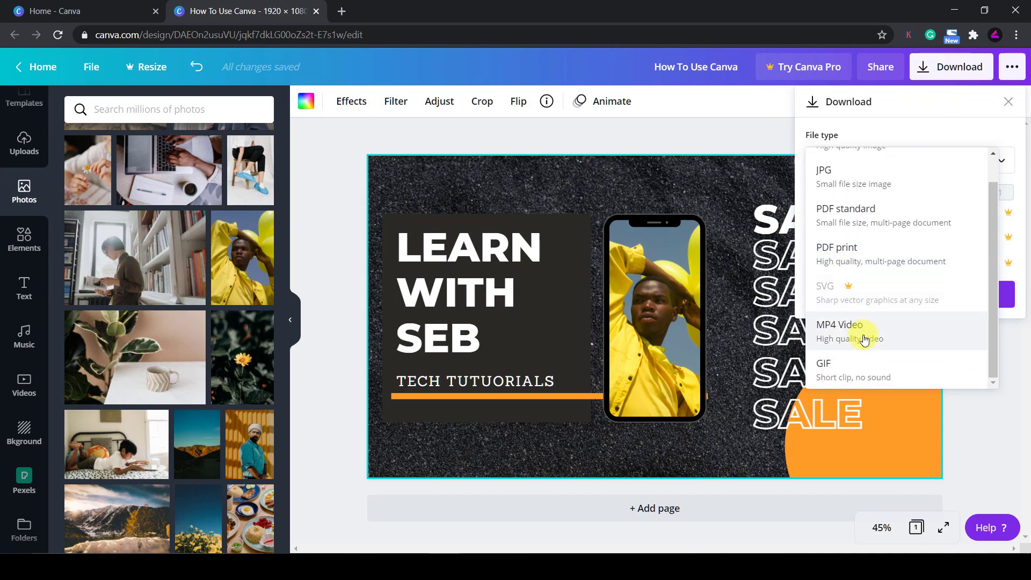
scroll(866, 326, up, 1)
click(833, 173)
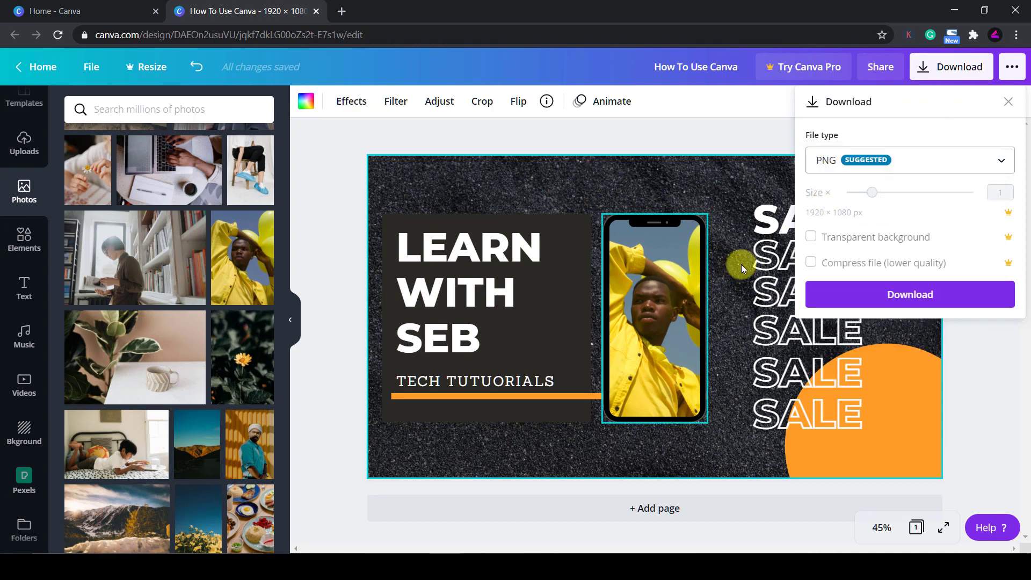
click(896, 298)
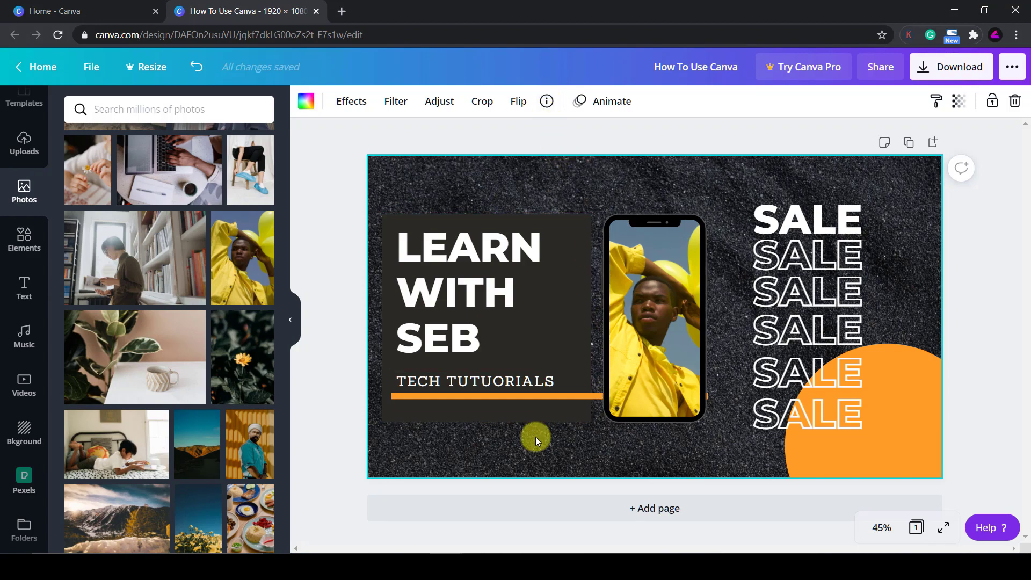
- Switch to the Canva home tab and advance the recommended carousel to Zoom Virtual Background and Postcard
click(107, 12)
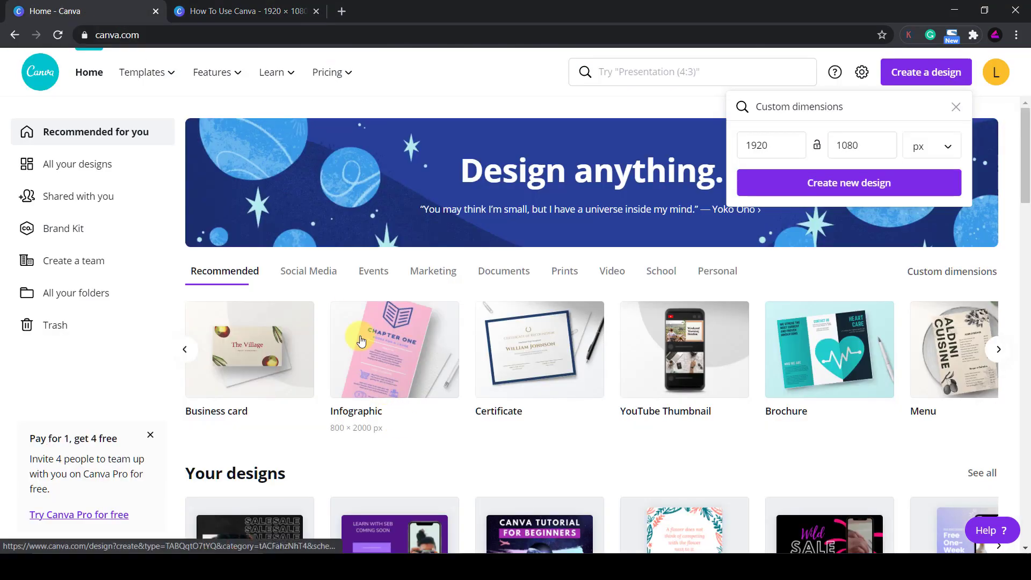
scroll(361, 342, down, 1)
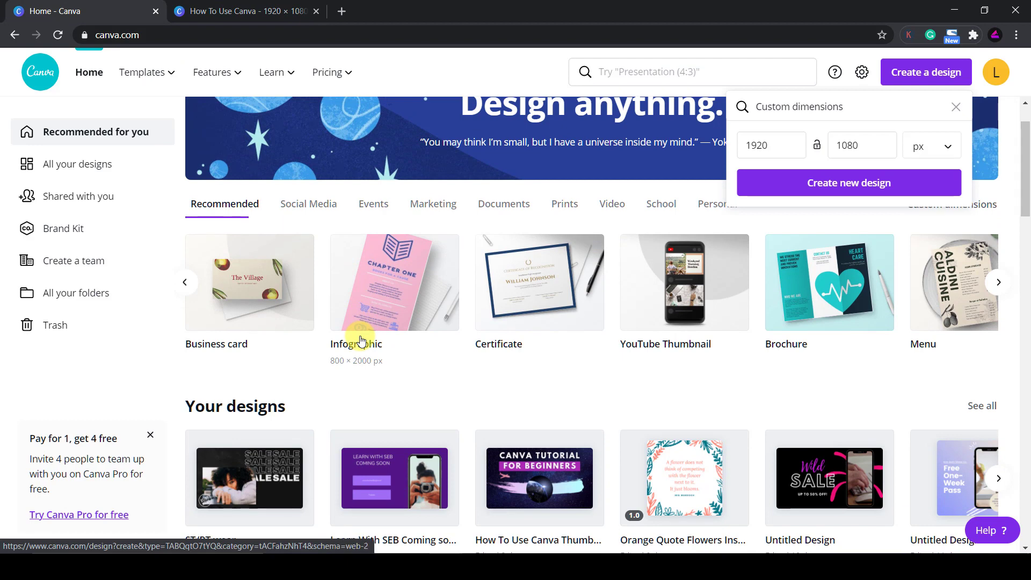
scroll(361, 342, down, 1)
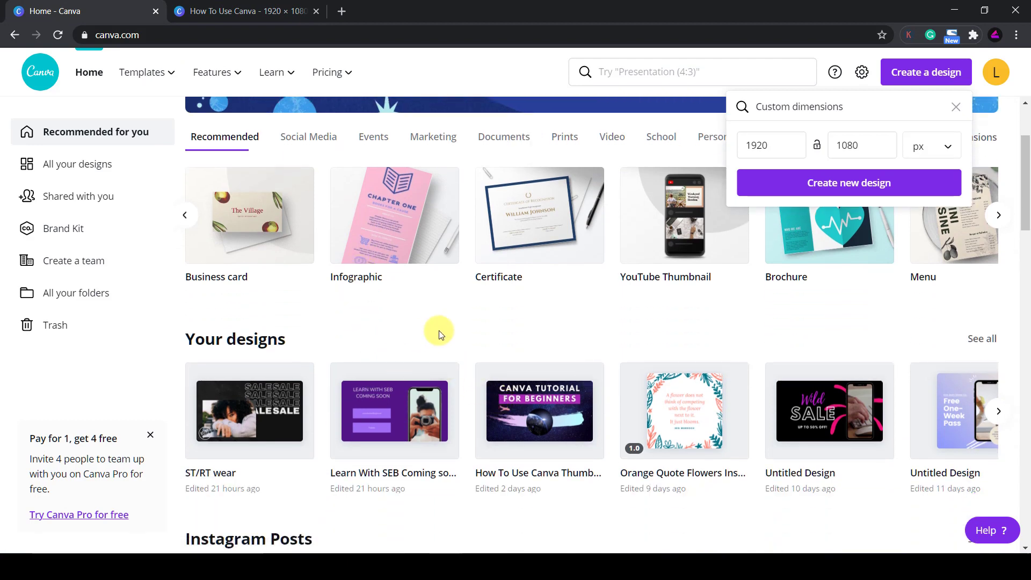
scroll(849, 346, up, 2)
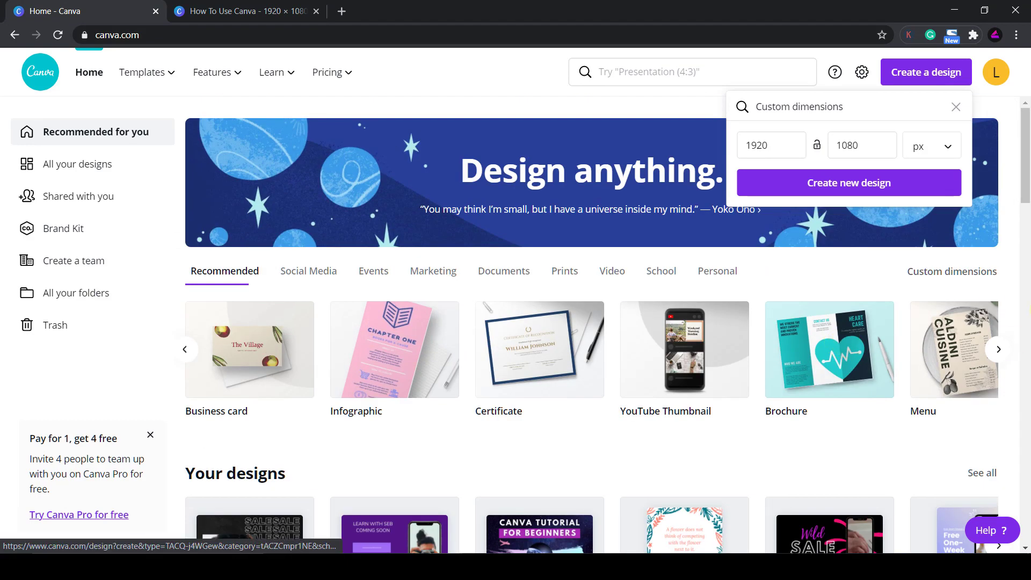
click(997, 350)
click(996, 350)
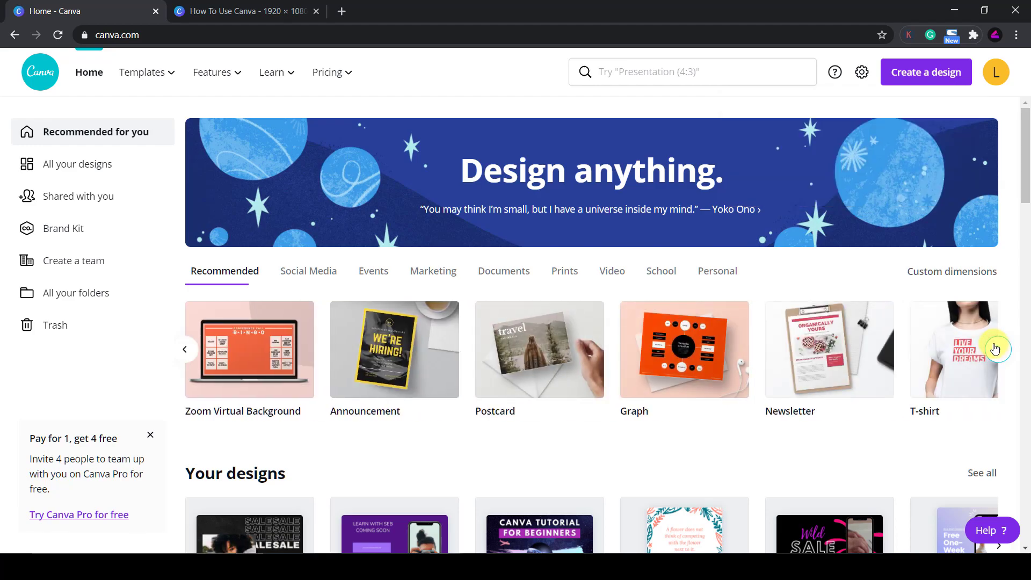